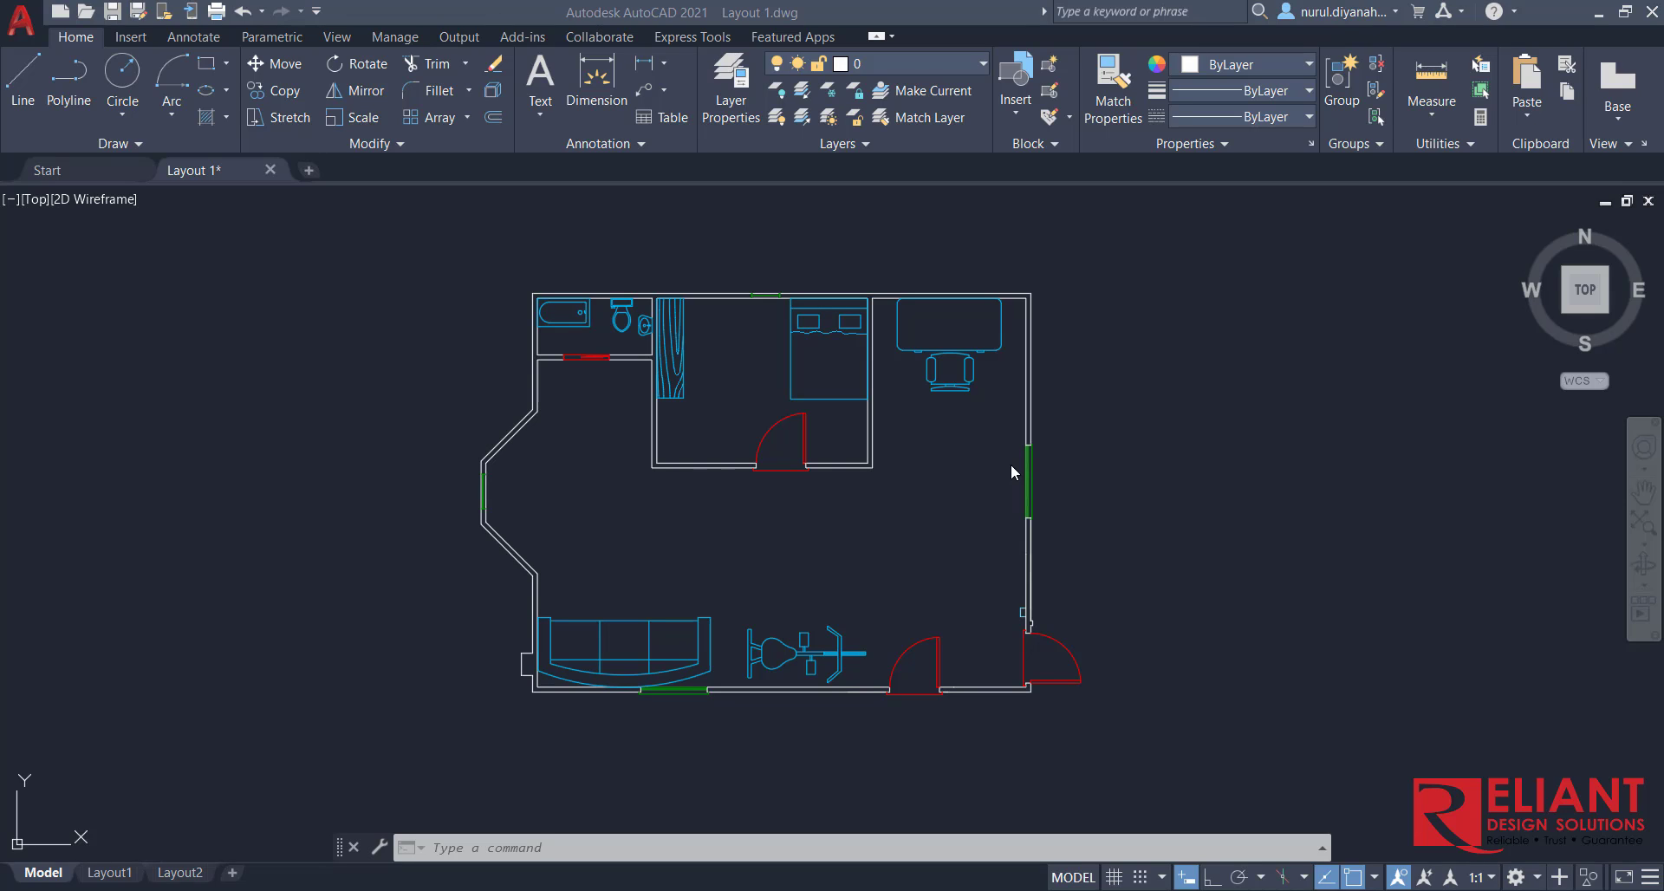
pyautogui.click(35, 201)
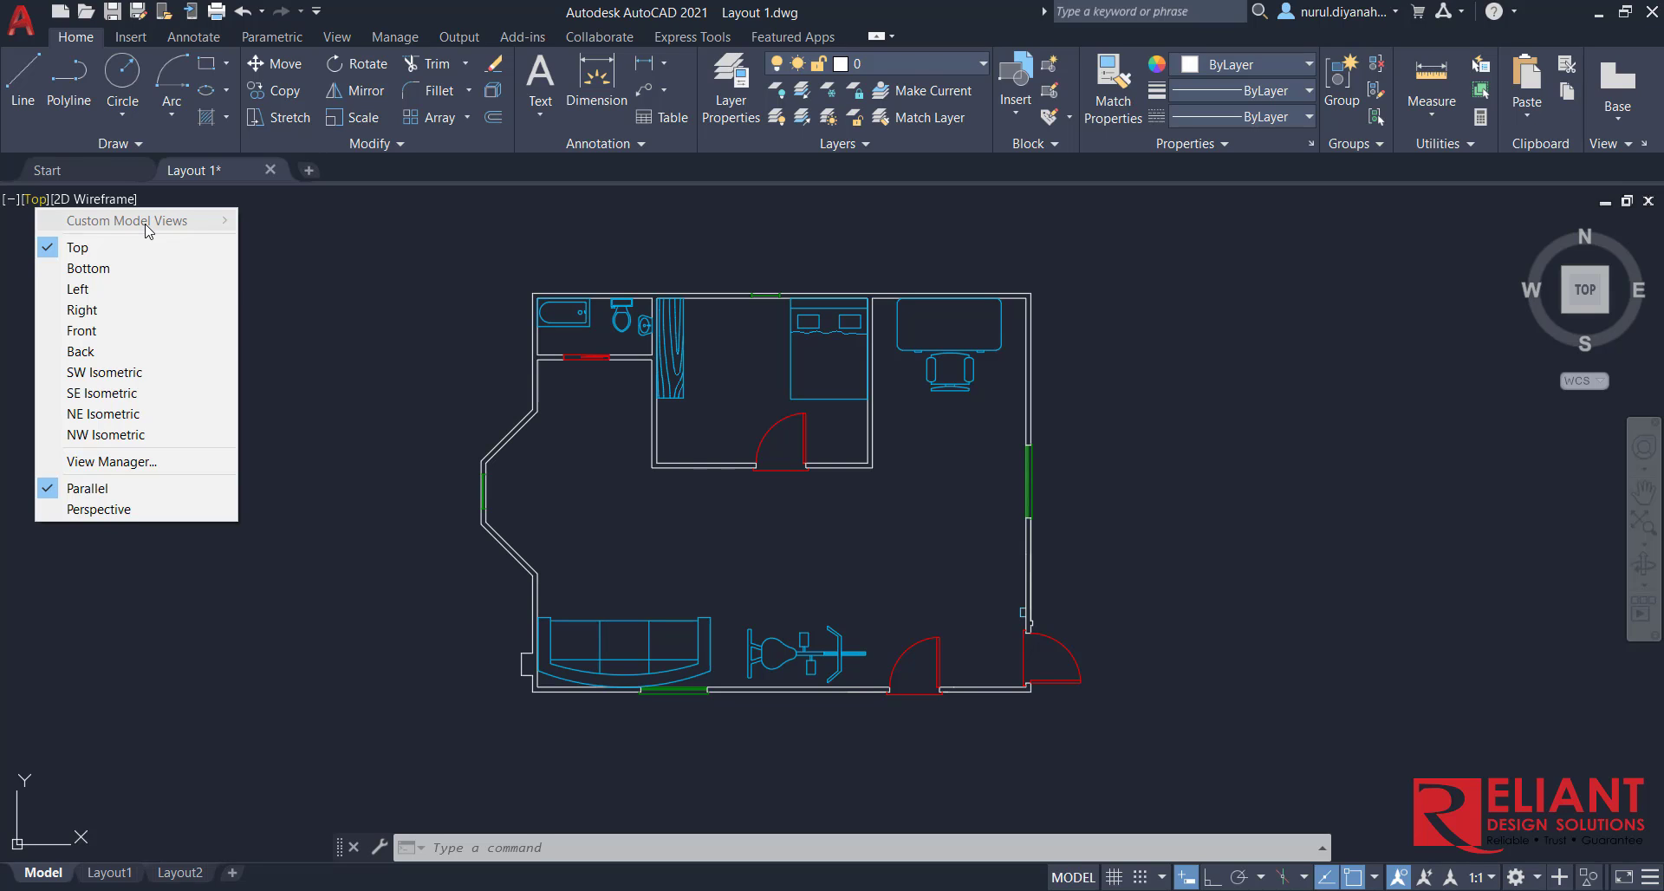
pyautogui.click(394, 253)
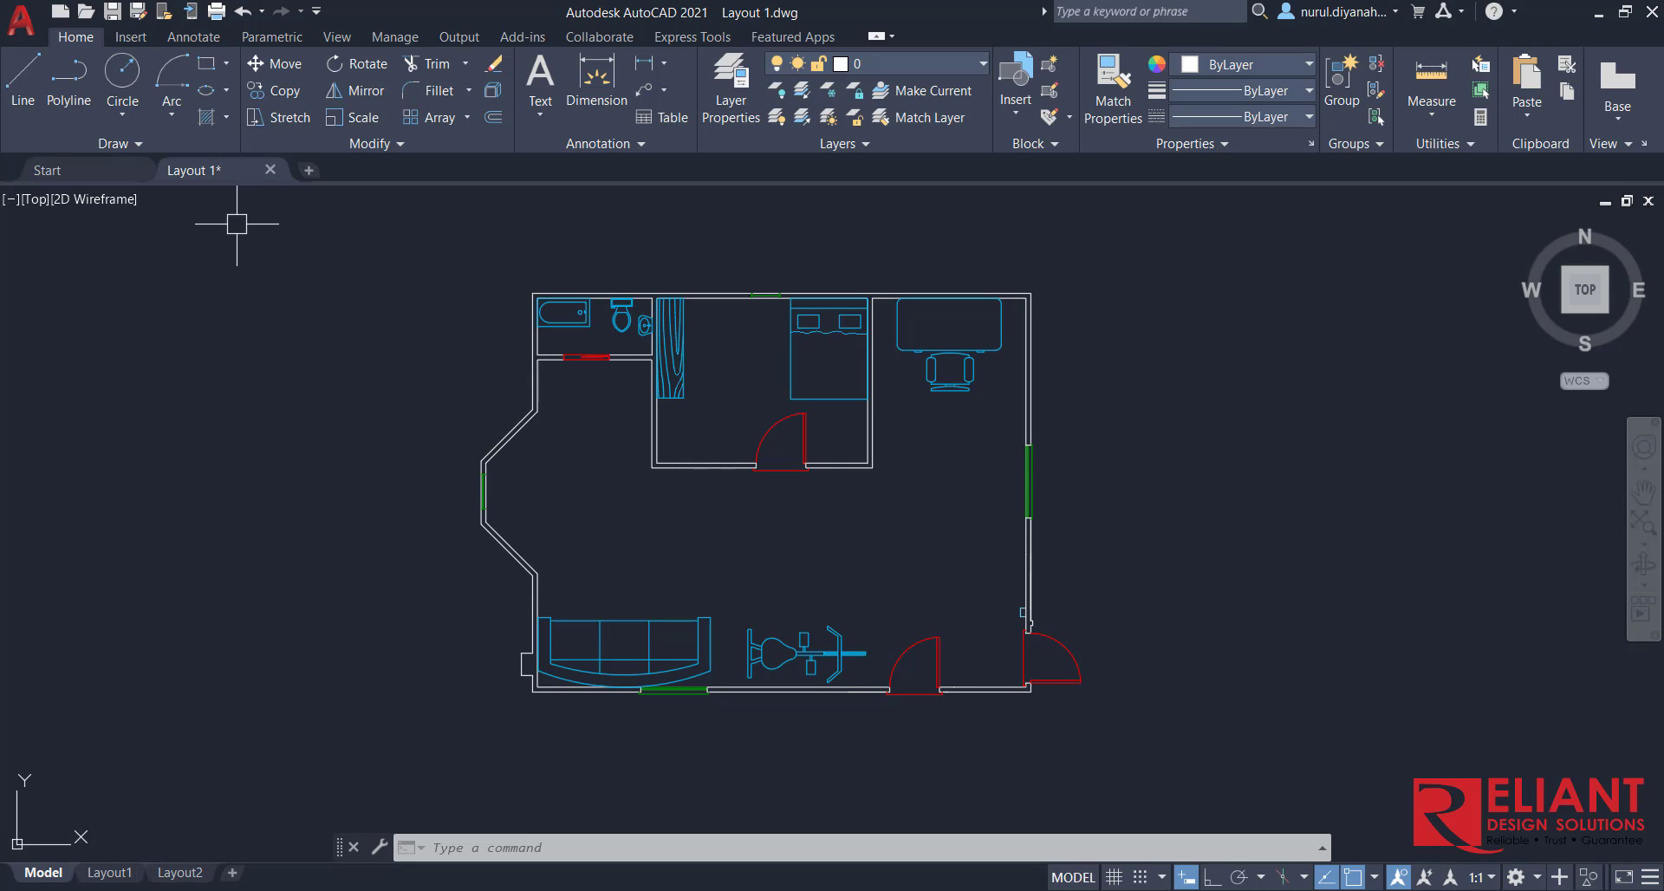
# - Create a new model view in the View Manager and name it Bedroom
pyautogui.click(37, 199)
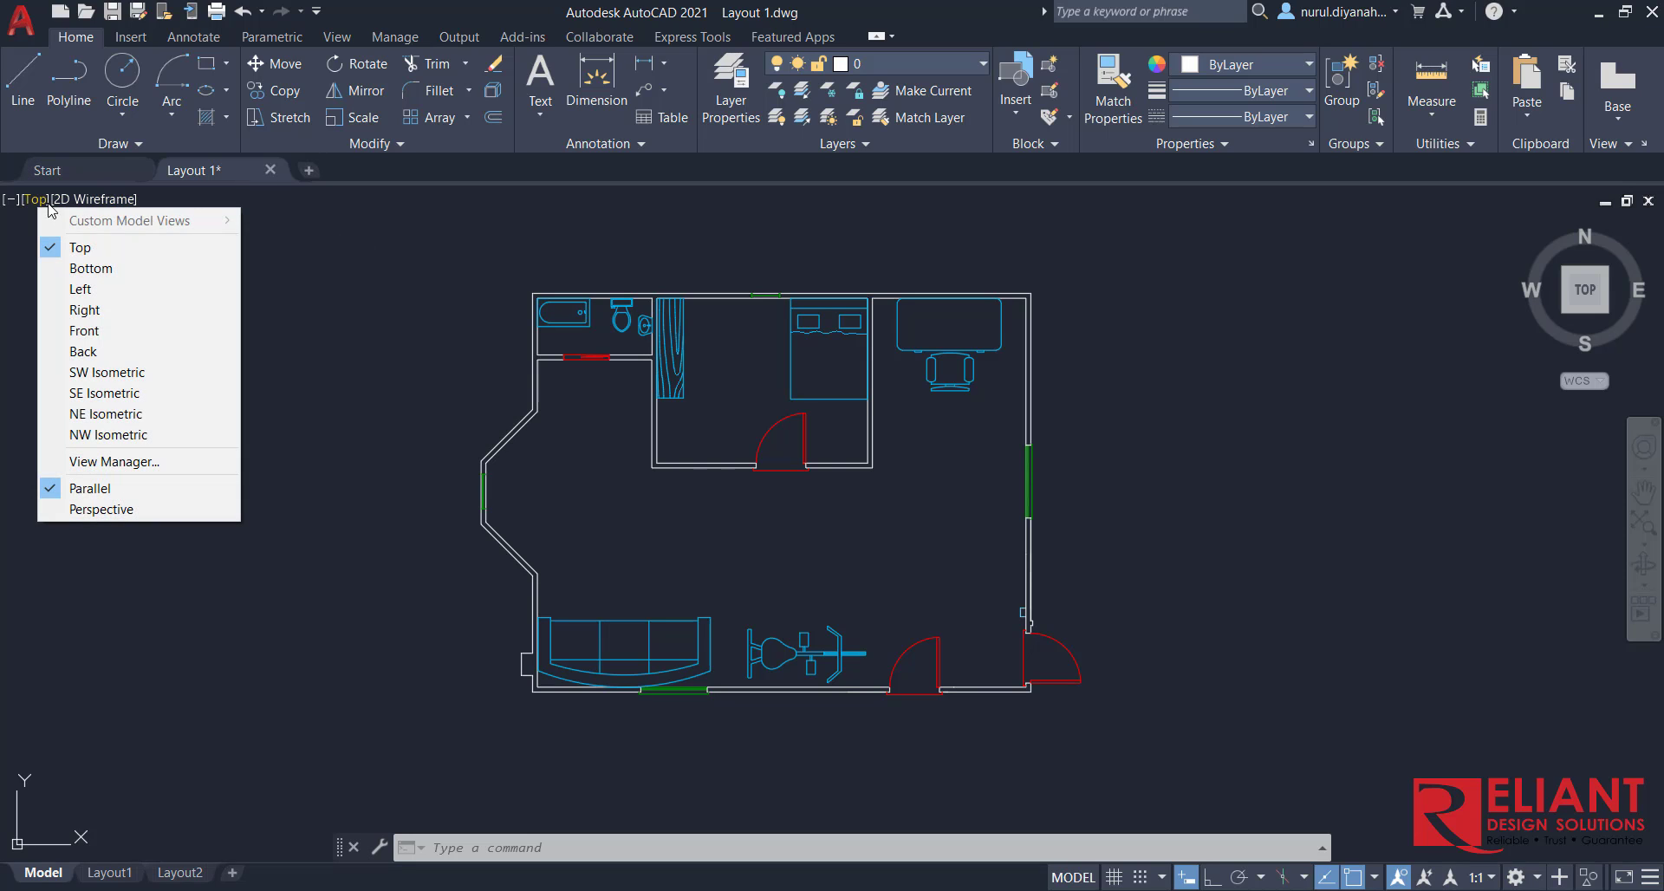
pyautogui.click(180, 465)
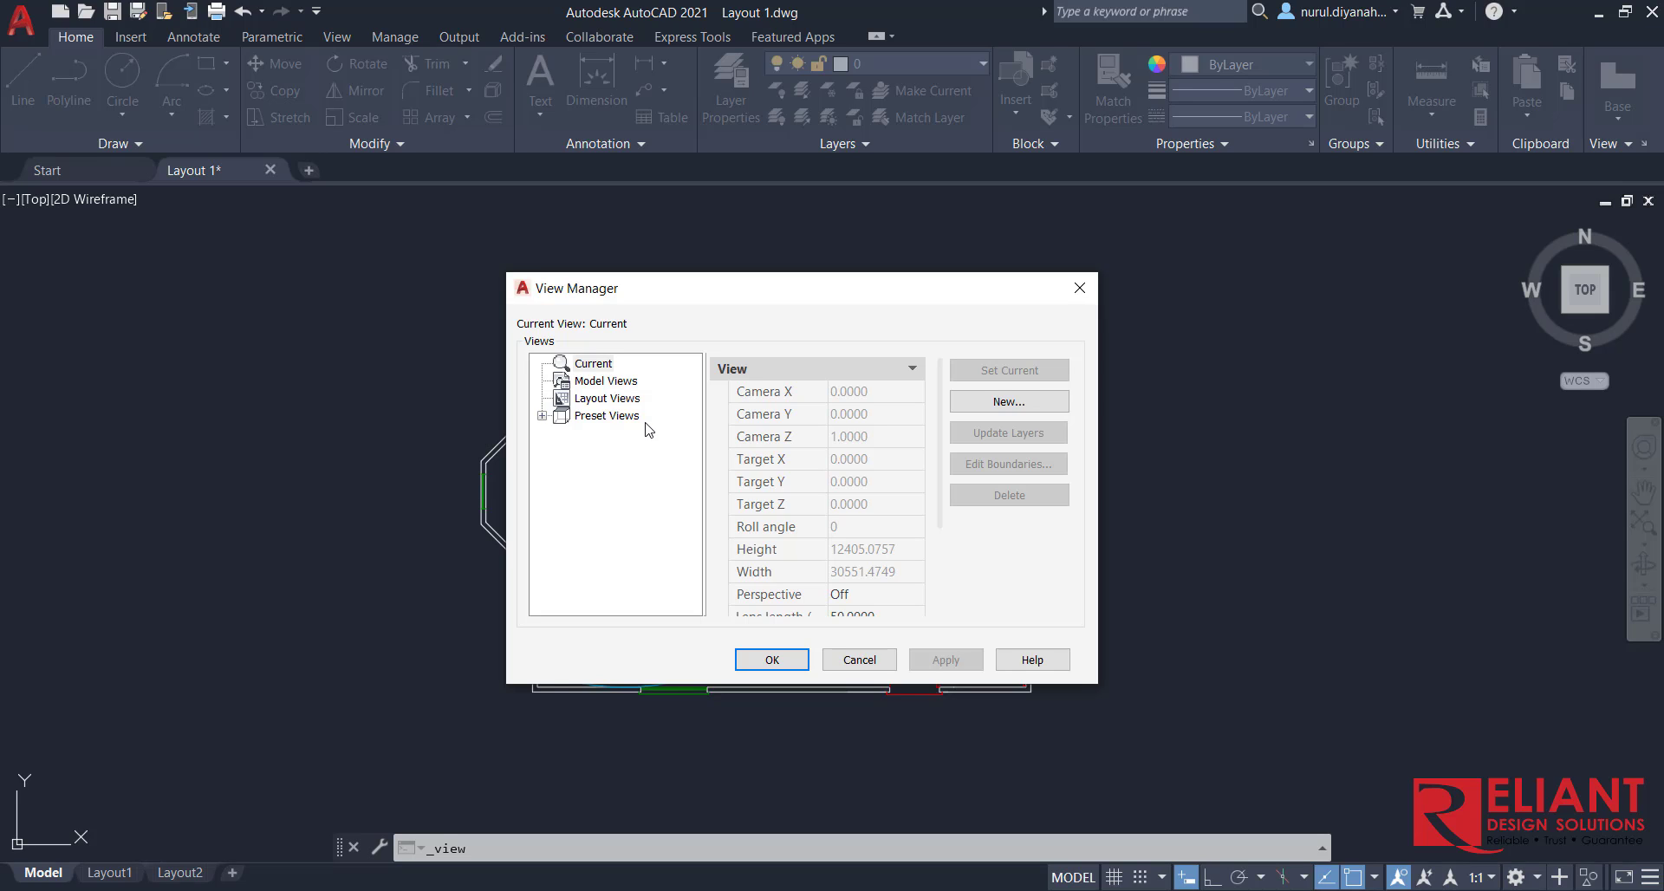
pyautogui.click(613, 387)
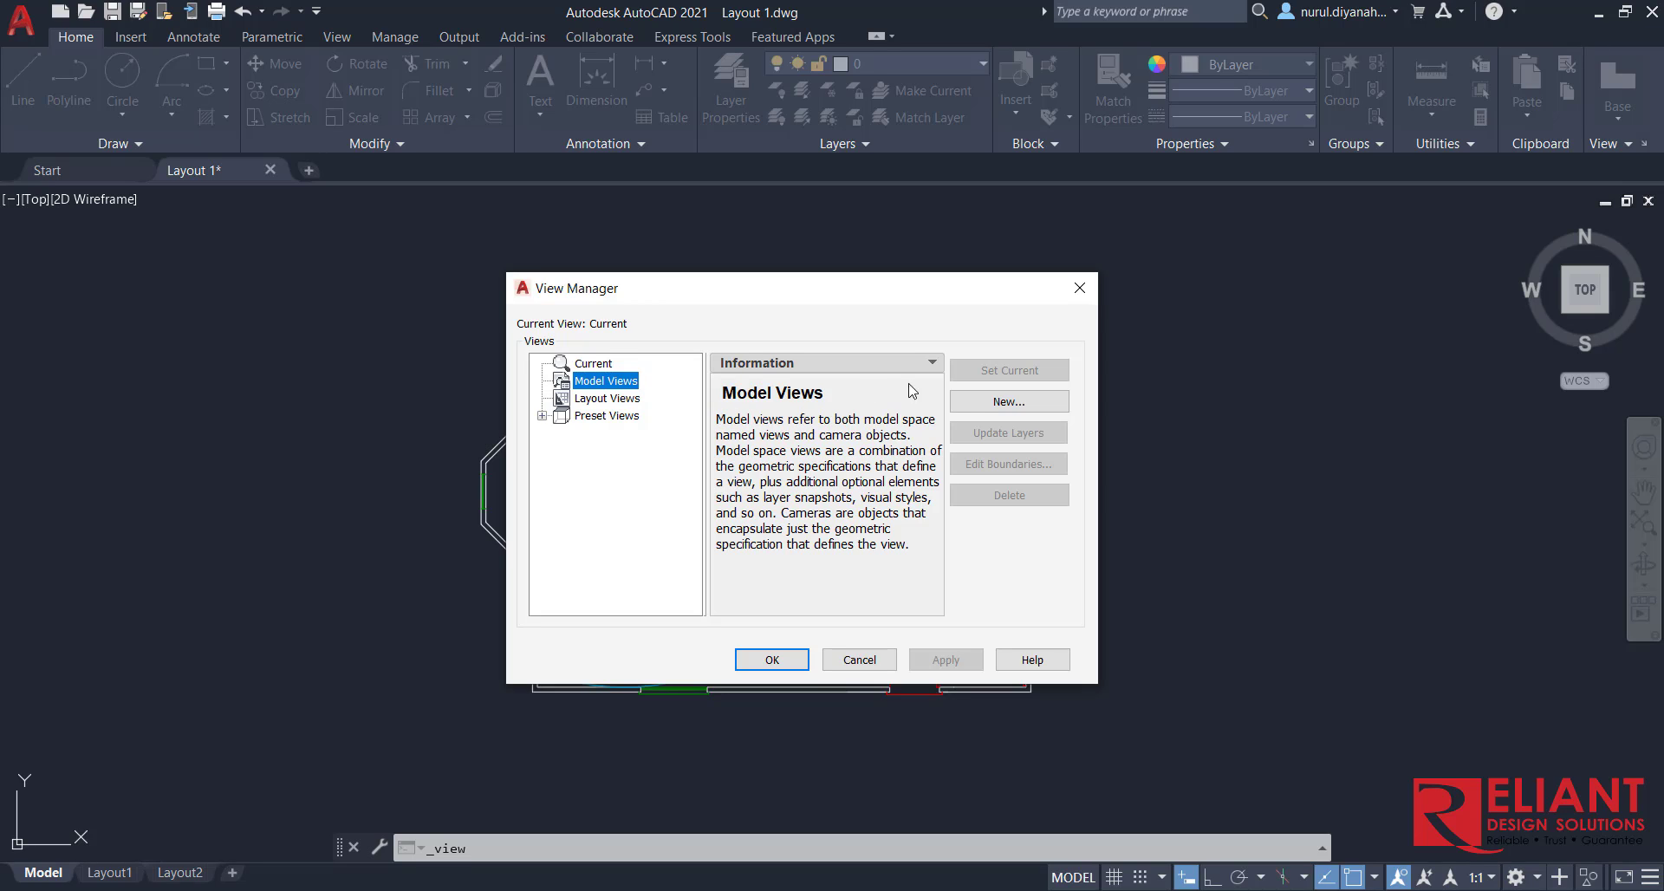
pyautogui.click(997, 402)
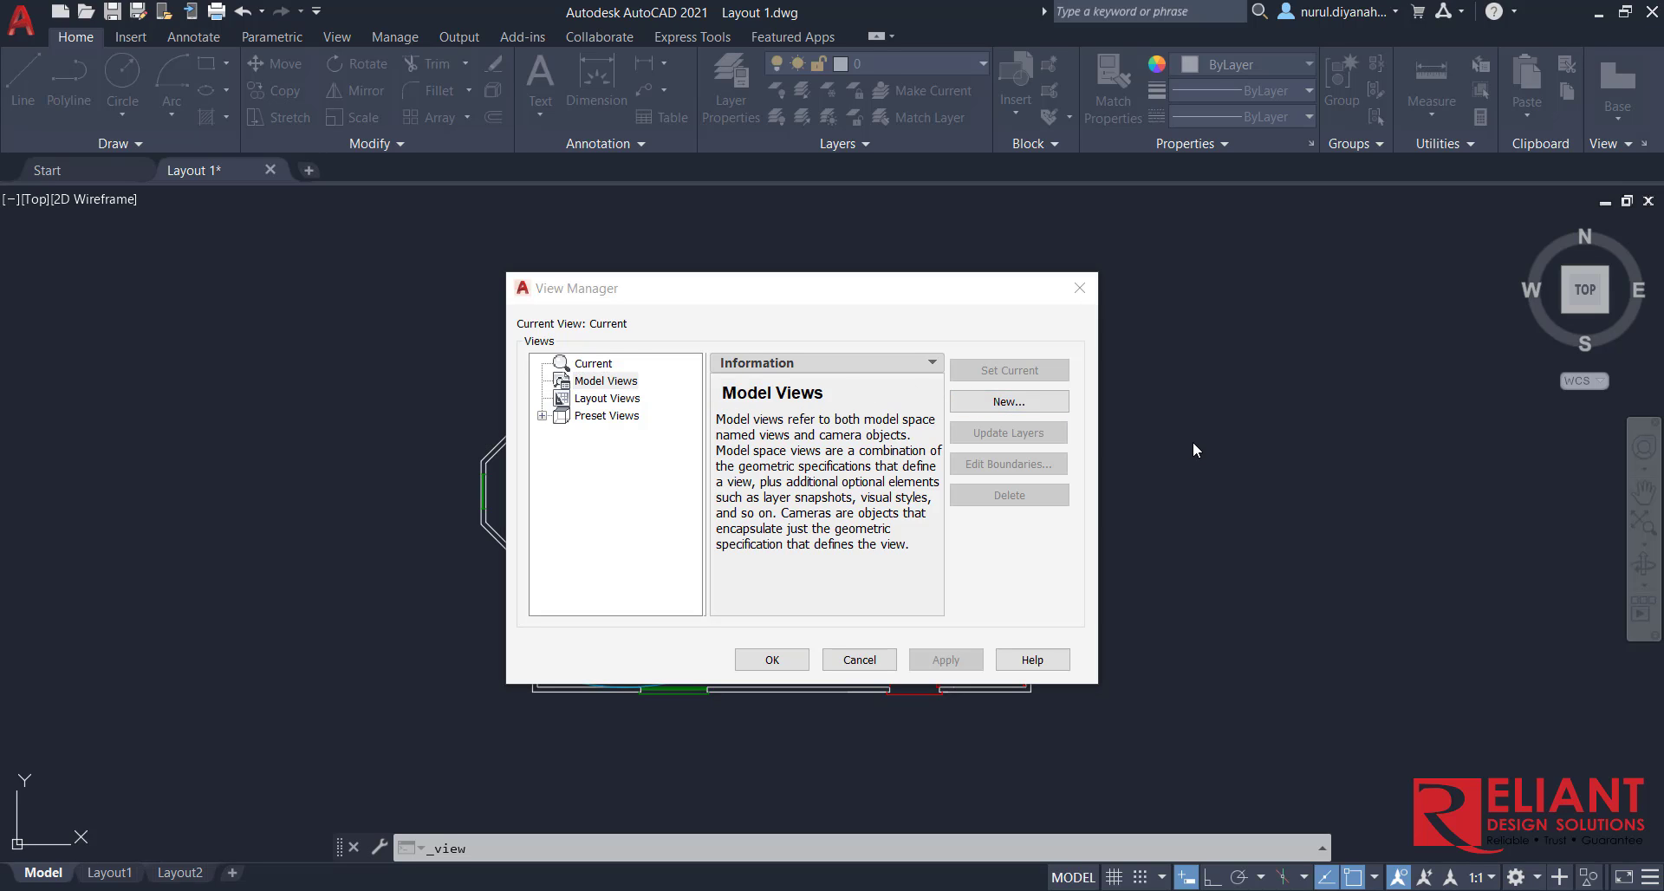
pyautogui.moveTo(1662, 286); pyautogui.dragTo(831, 383)
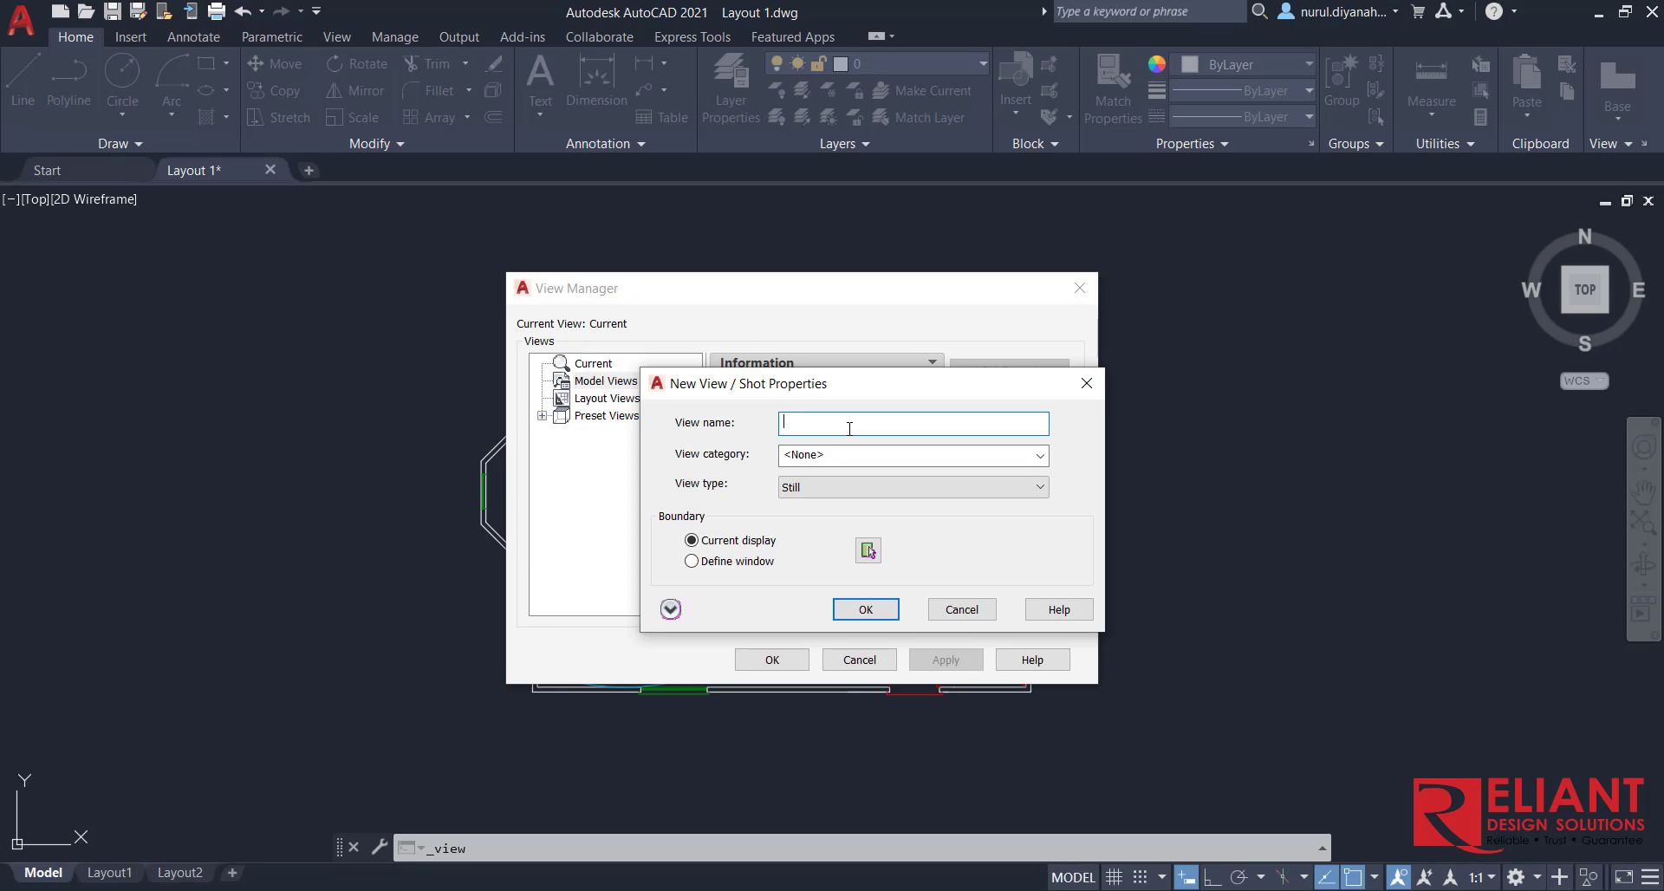
pyautogui.write('Bedroom')
# - Set the Bedroom view's category to Ground Floor and its view type to Still
pyautogui.click(876, 451)
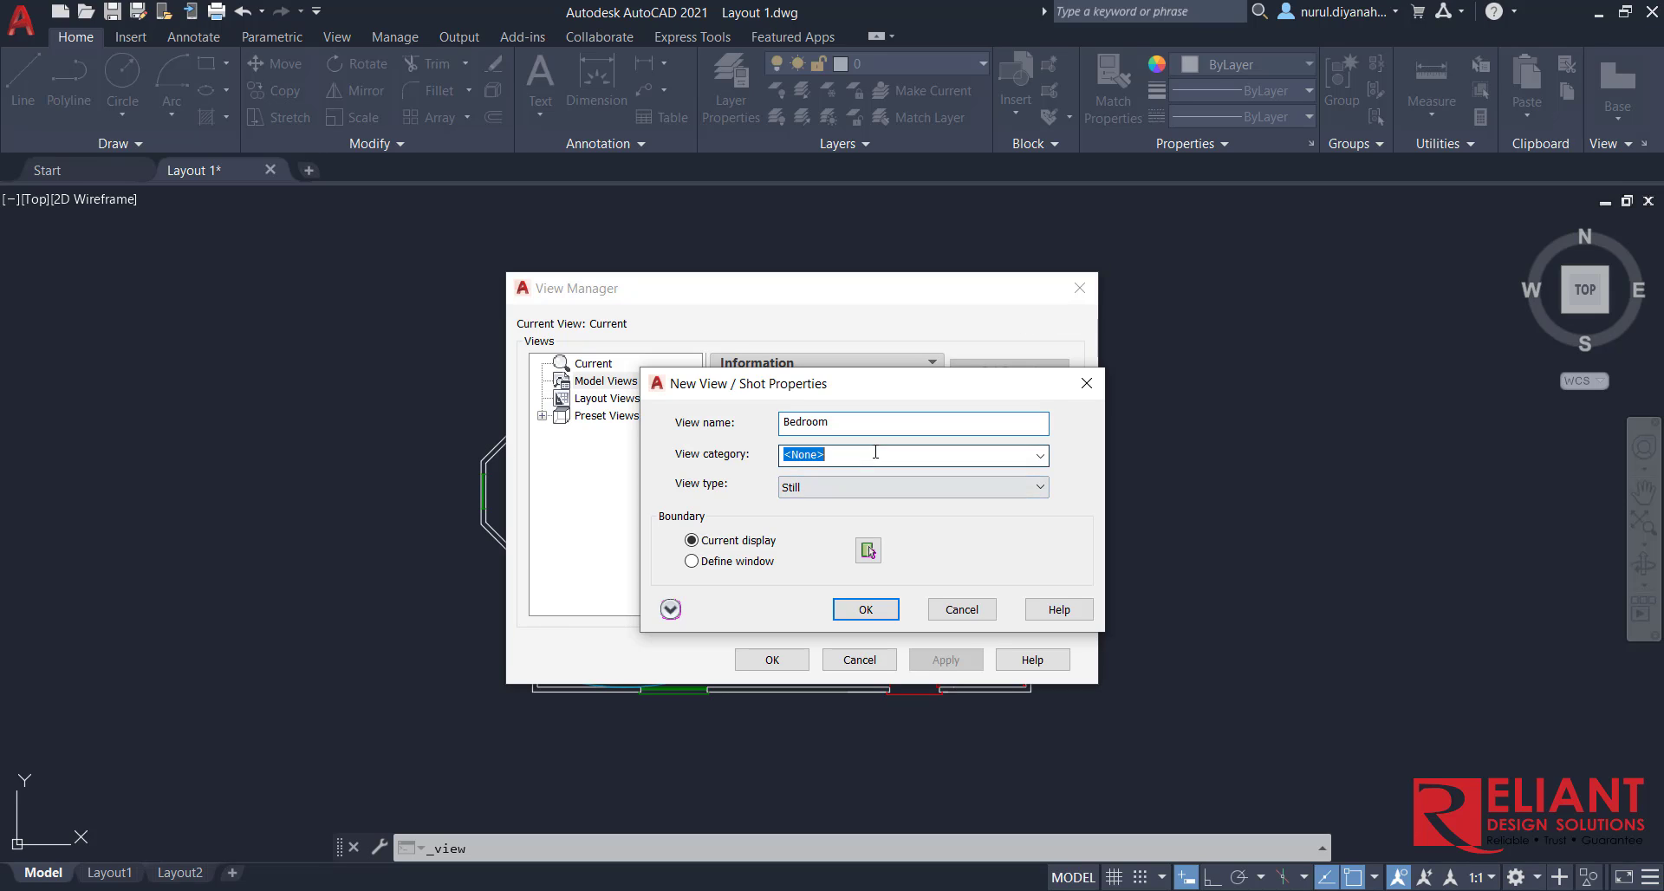
pyautogui.click(1040, 456)
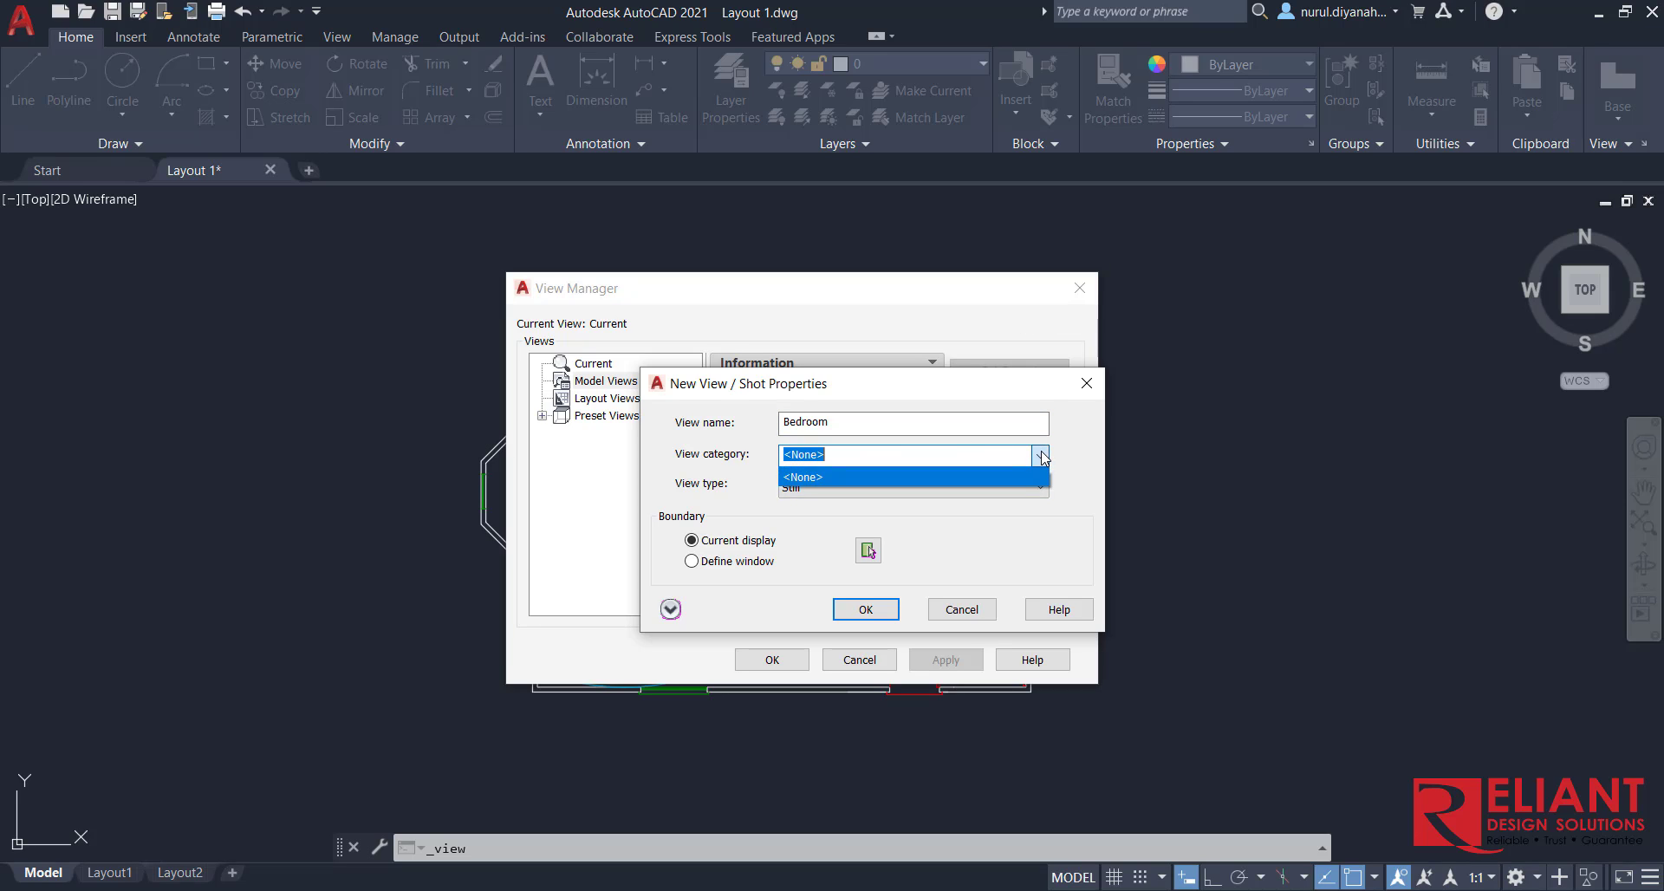
pyautogui.click(1043, 457)
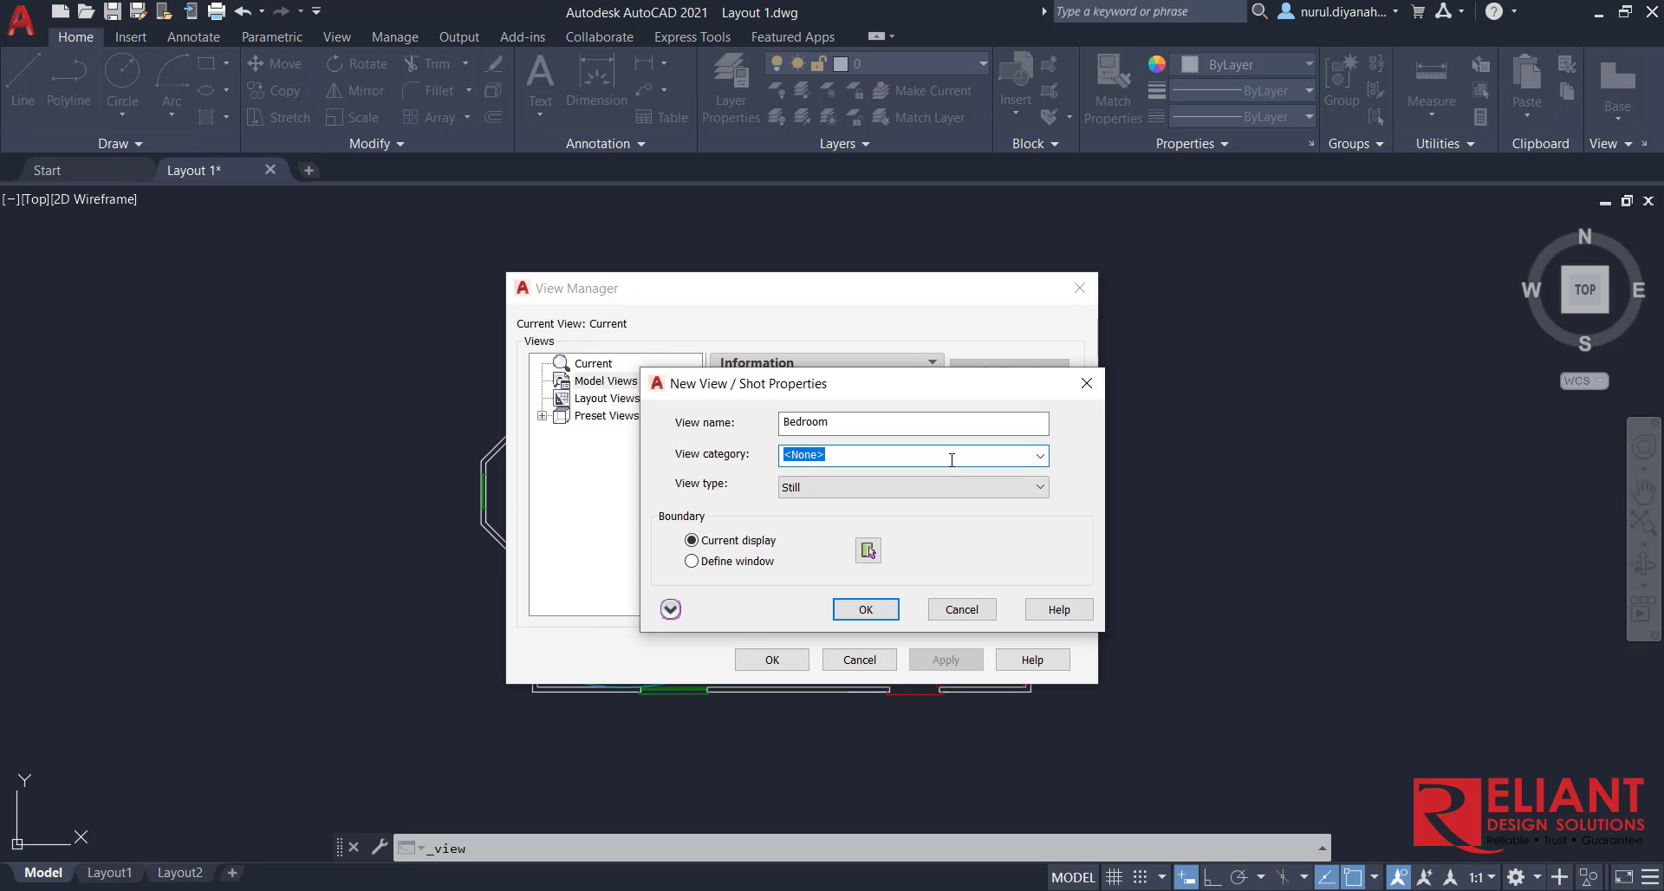
pyautogui.write('R')
pyautogui.write('Ground ')
pyautogui.write('Floor')
pyautogui.click(928, 489)
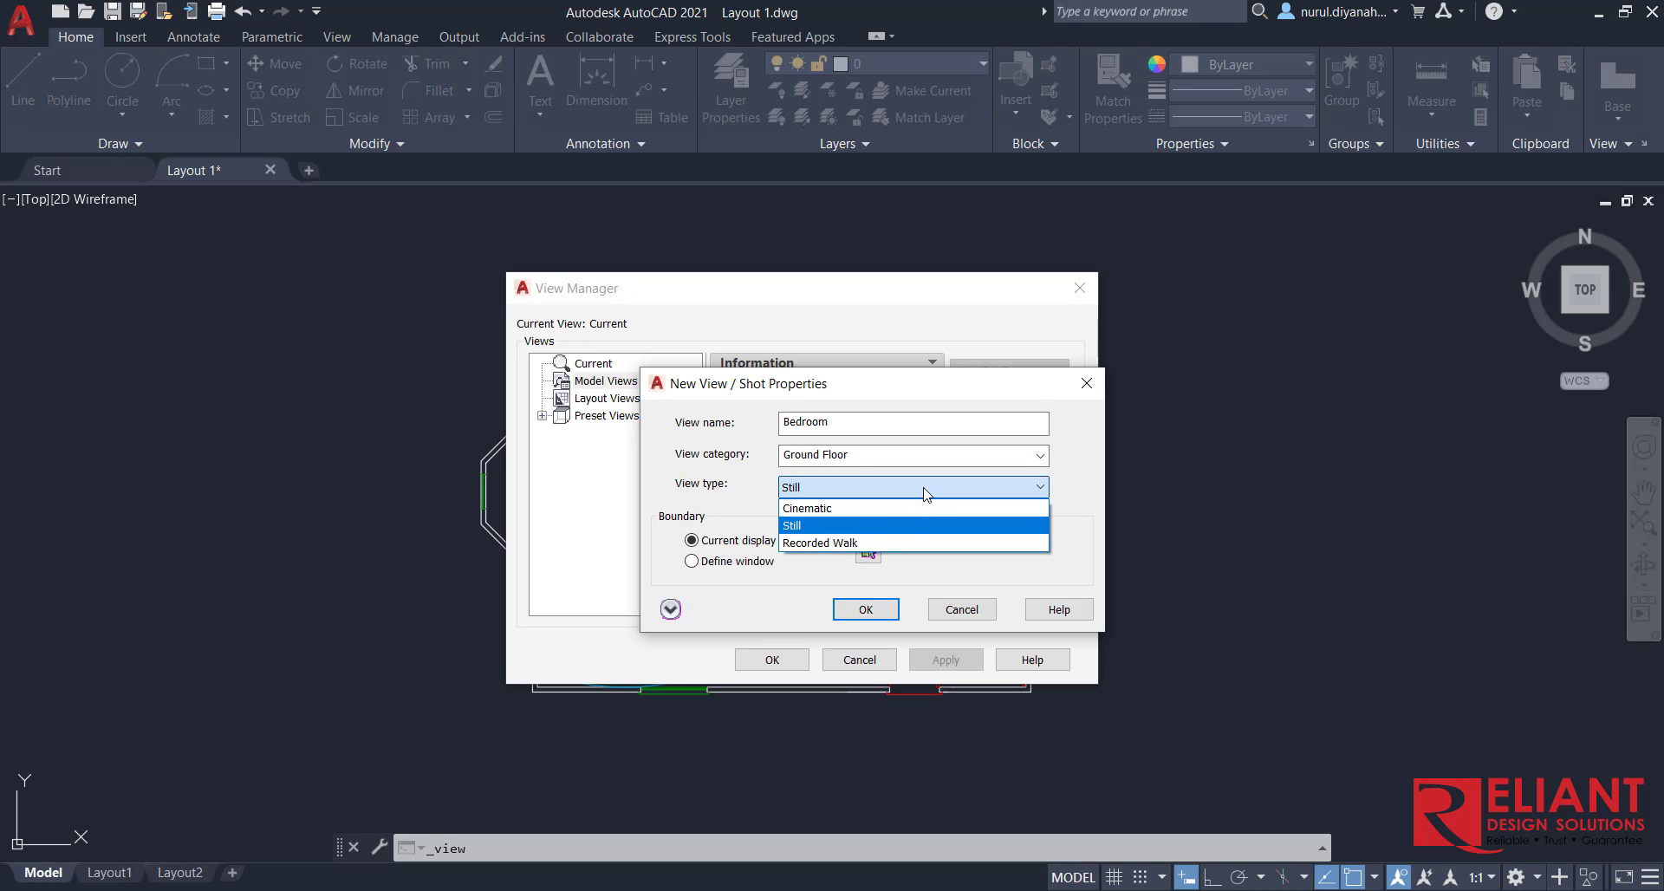
pyautogui.click(907, 527)
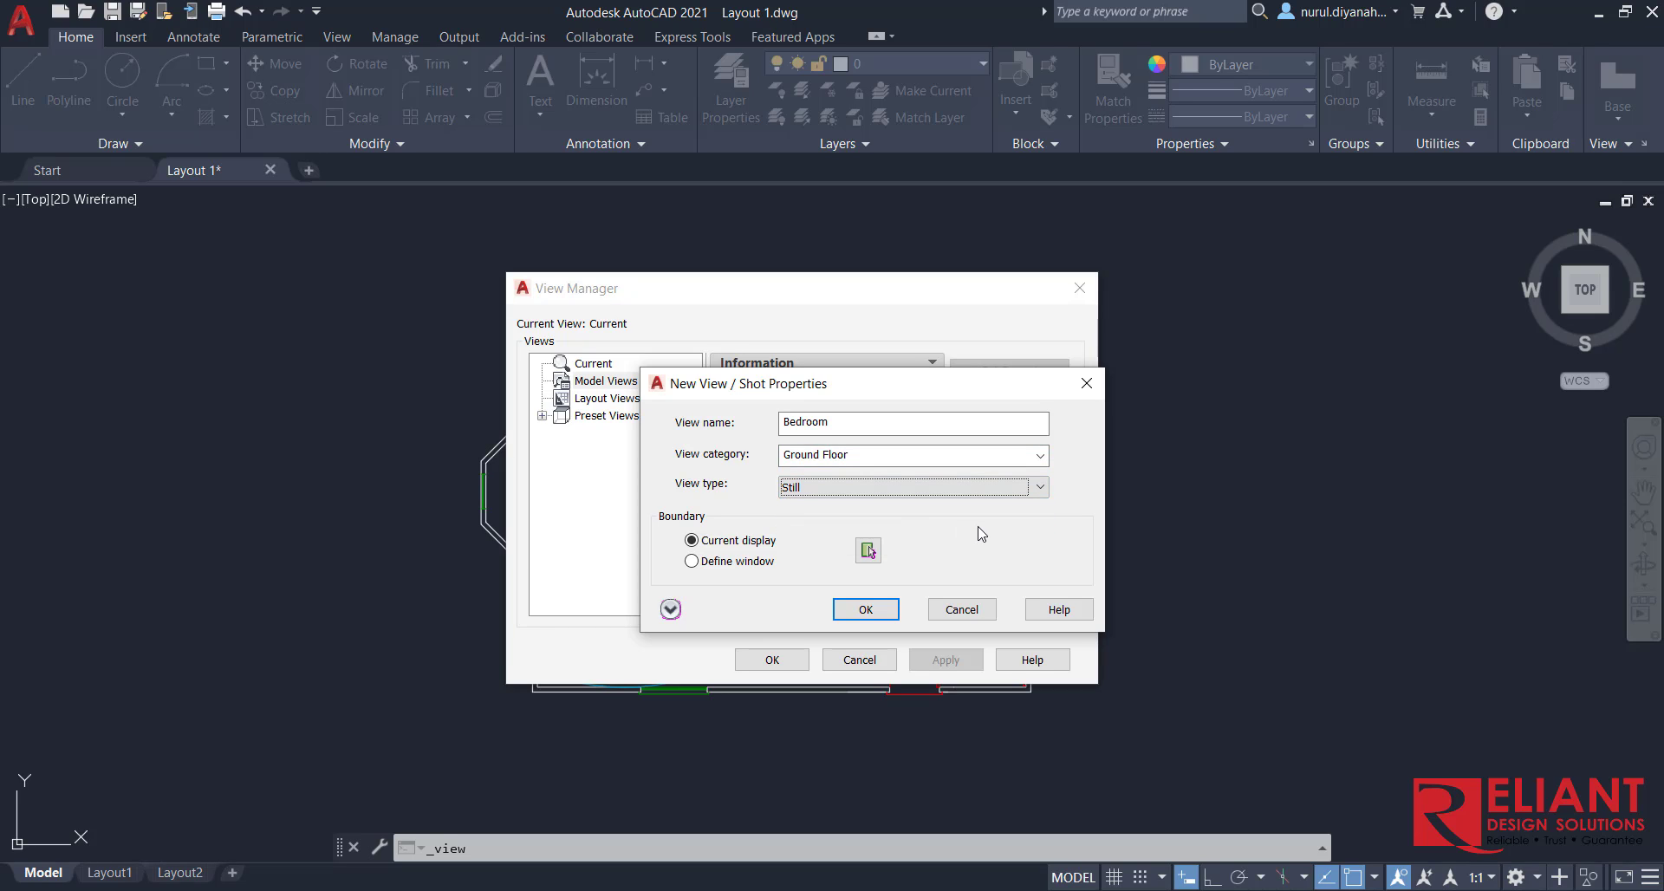
# - Define the Bedroom view's boundary with a window drawn slightly outside the bedroom's outer walls
pyautogui.click(867, 550)
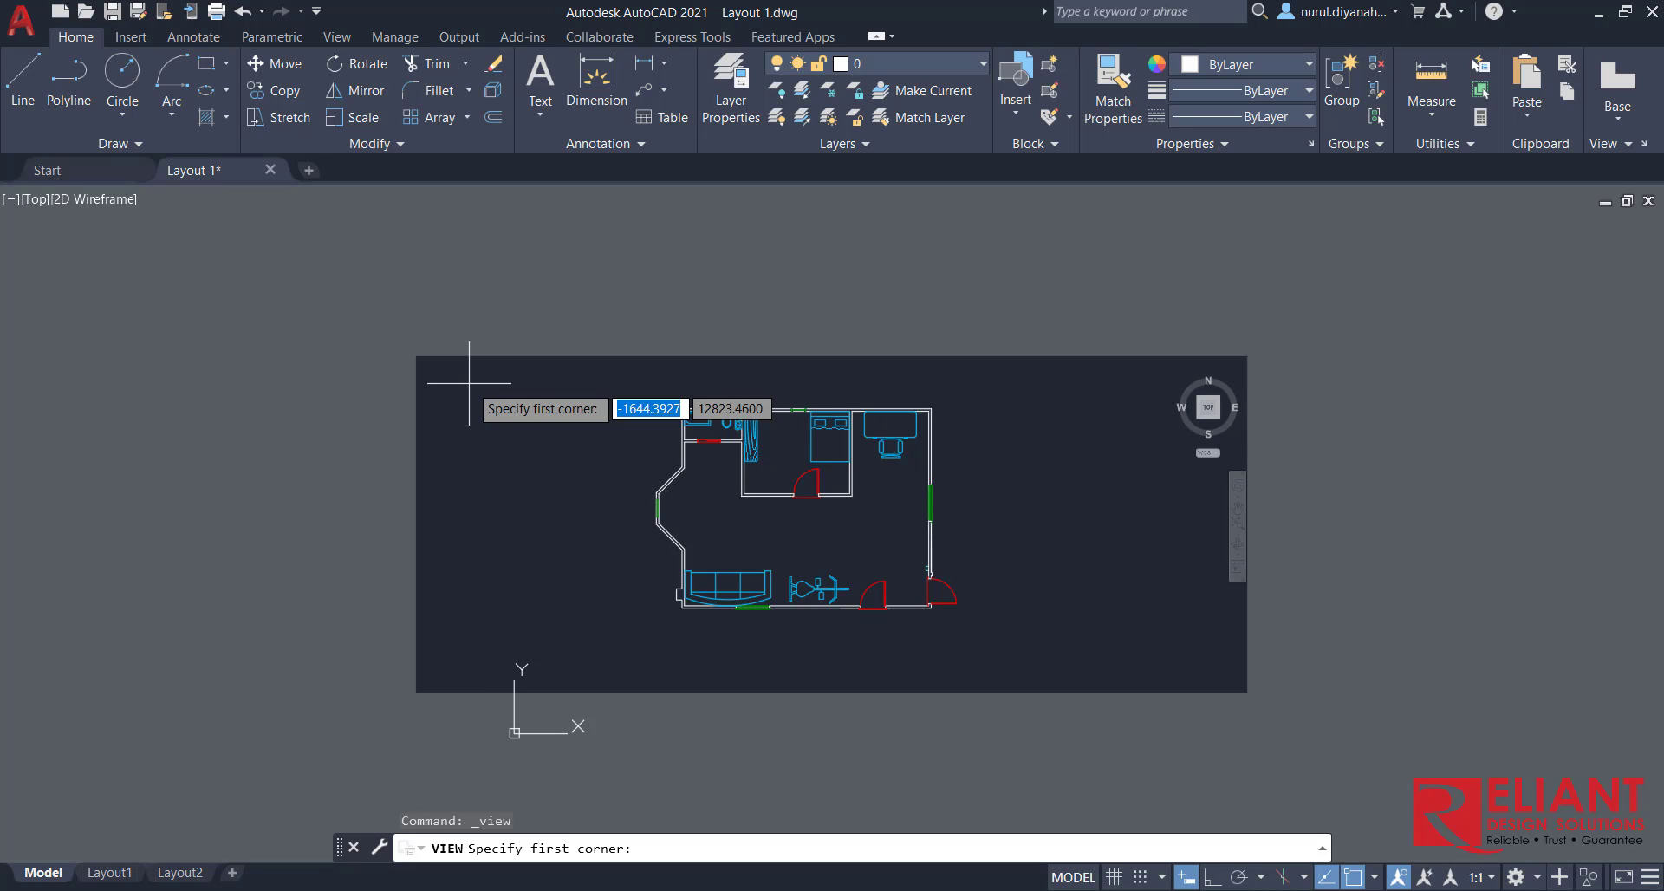
pyautogui.scroll(5, 728, 406)
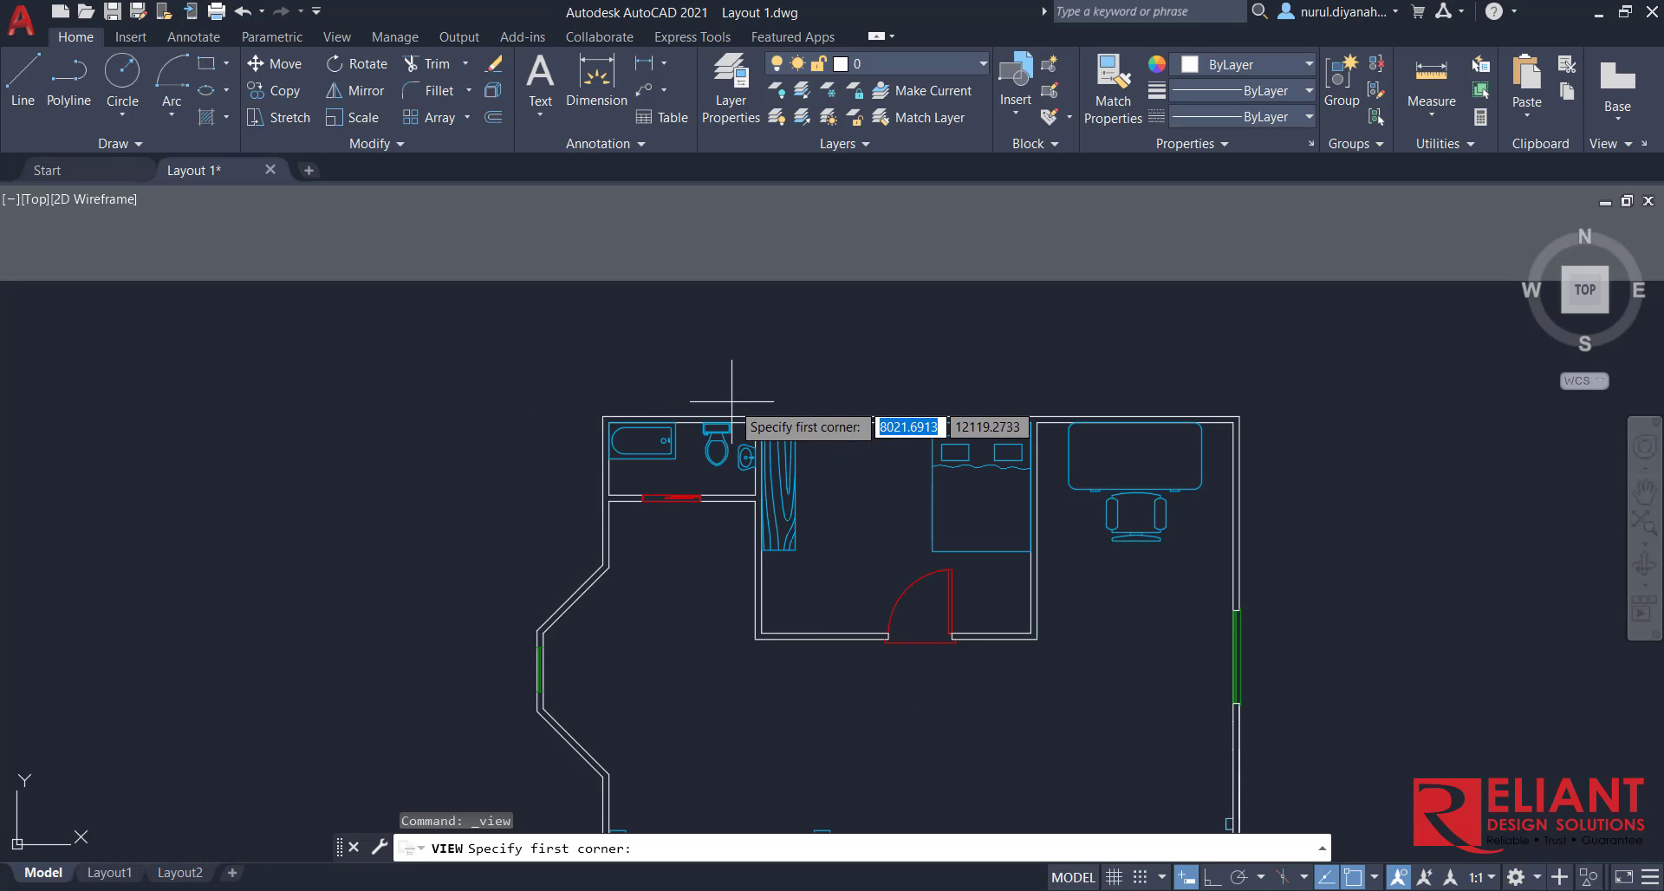
pyautogui.scroll(2, 757, 404)
pyautogui.moveTo(762, 383); pyautogui.dragTo(717, 286, button='middle')
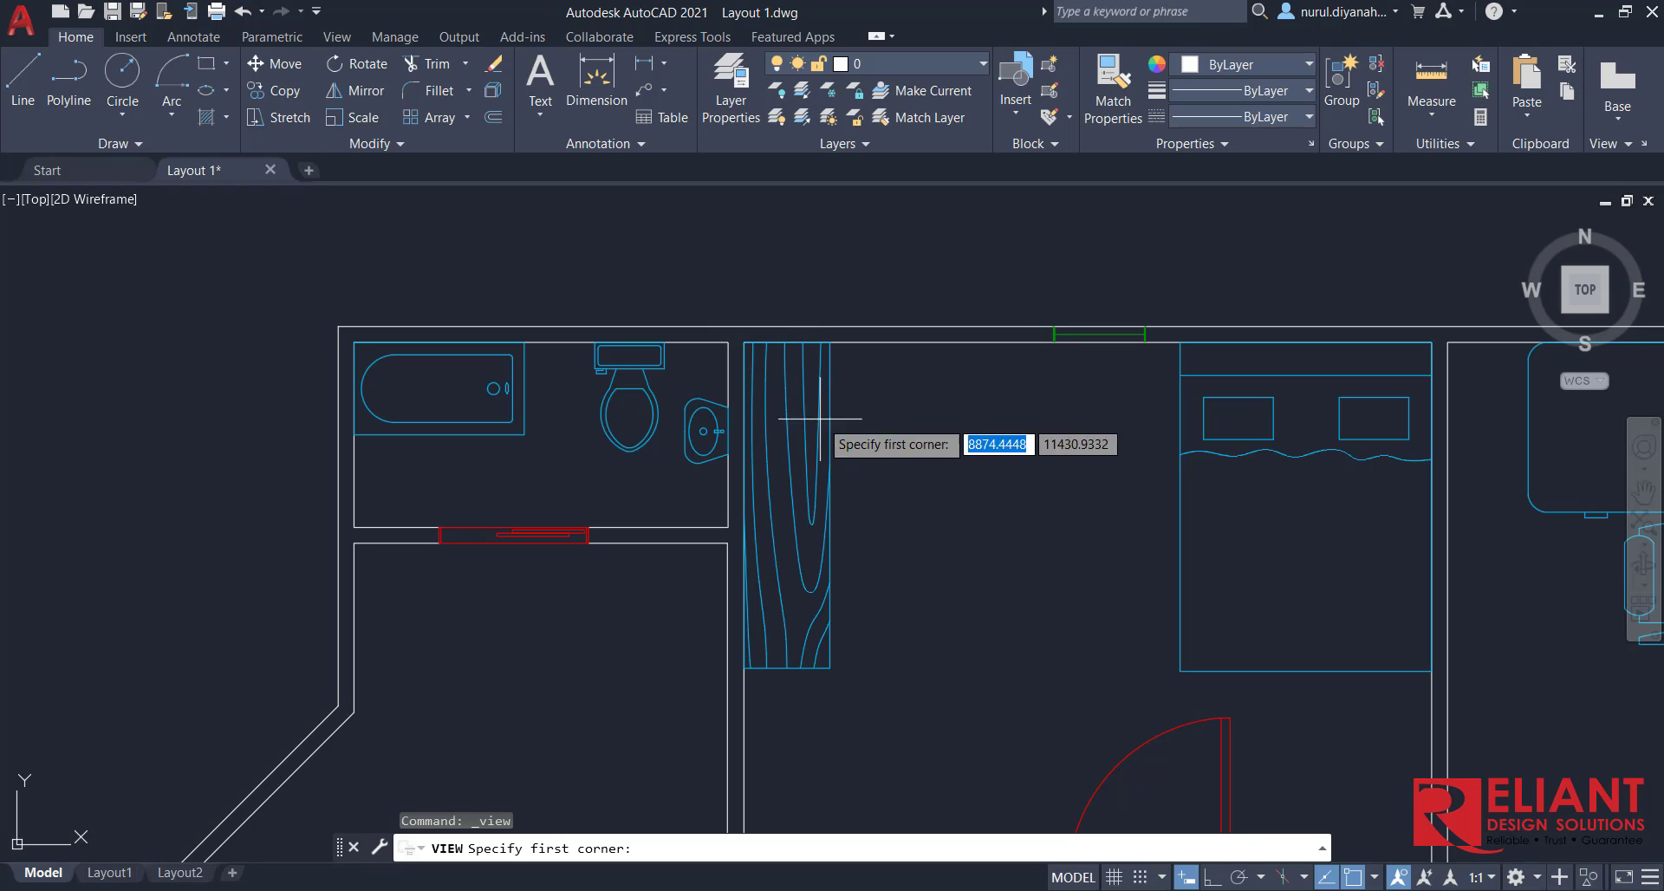
pyautogui.moveTo(836, 434)
pyautogui.mouseDown(button='middle')
pyautogui.moveTo(743, 310)
pyautogui.moveTo(672, 307)
pyautogui.mouseUp(button='middle')
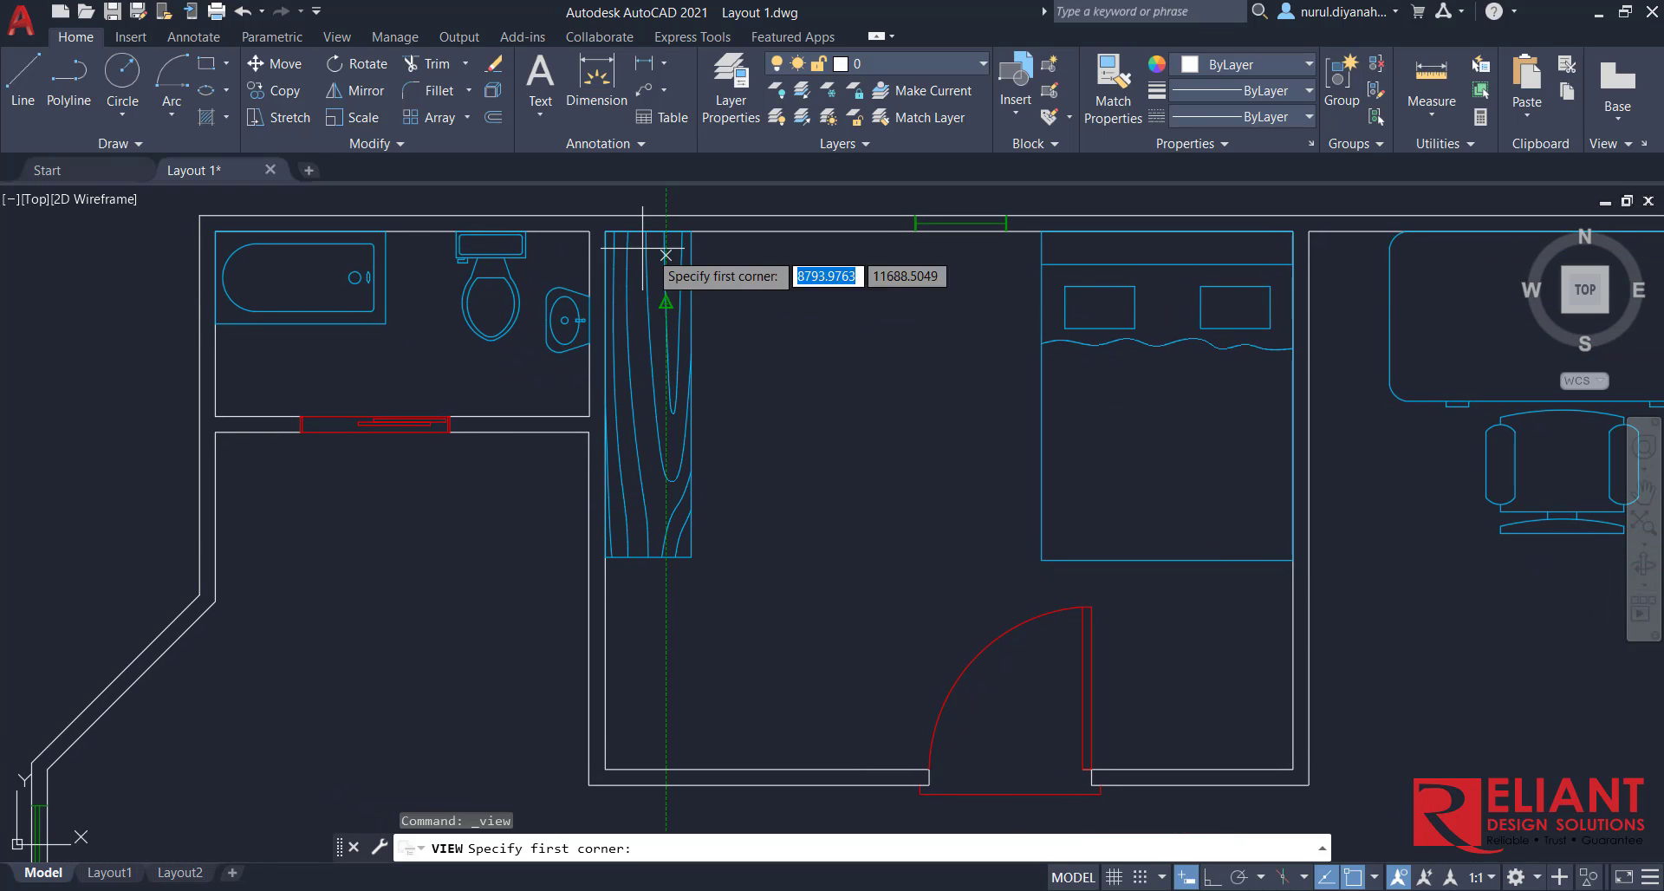
pyautogui.click(591, 196)
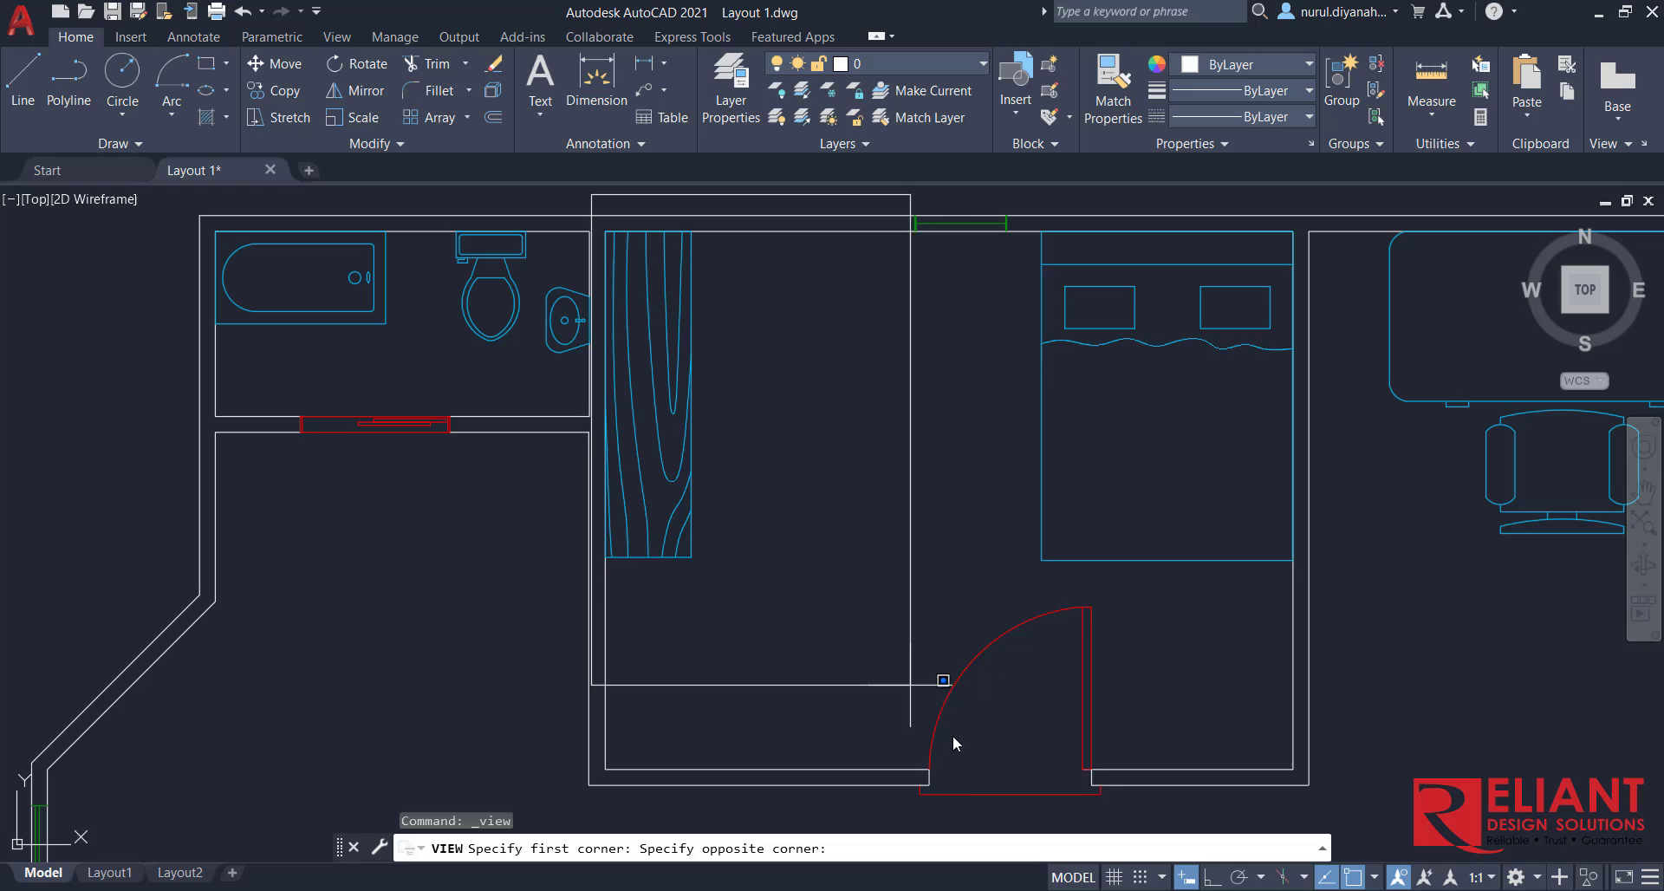
pyautogui.click(1331, 809)
# - Redefine the boundary window to fit tightly from the bedroom's upper-left outer wall edge to its right wall level with the door threshold
pyautogui.moveTo(1281, 520); pyautogui.dragTo(1003, 464, button='middle')
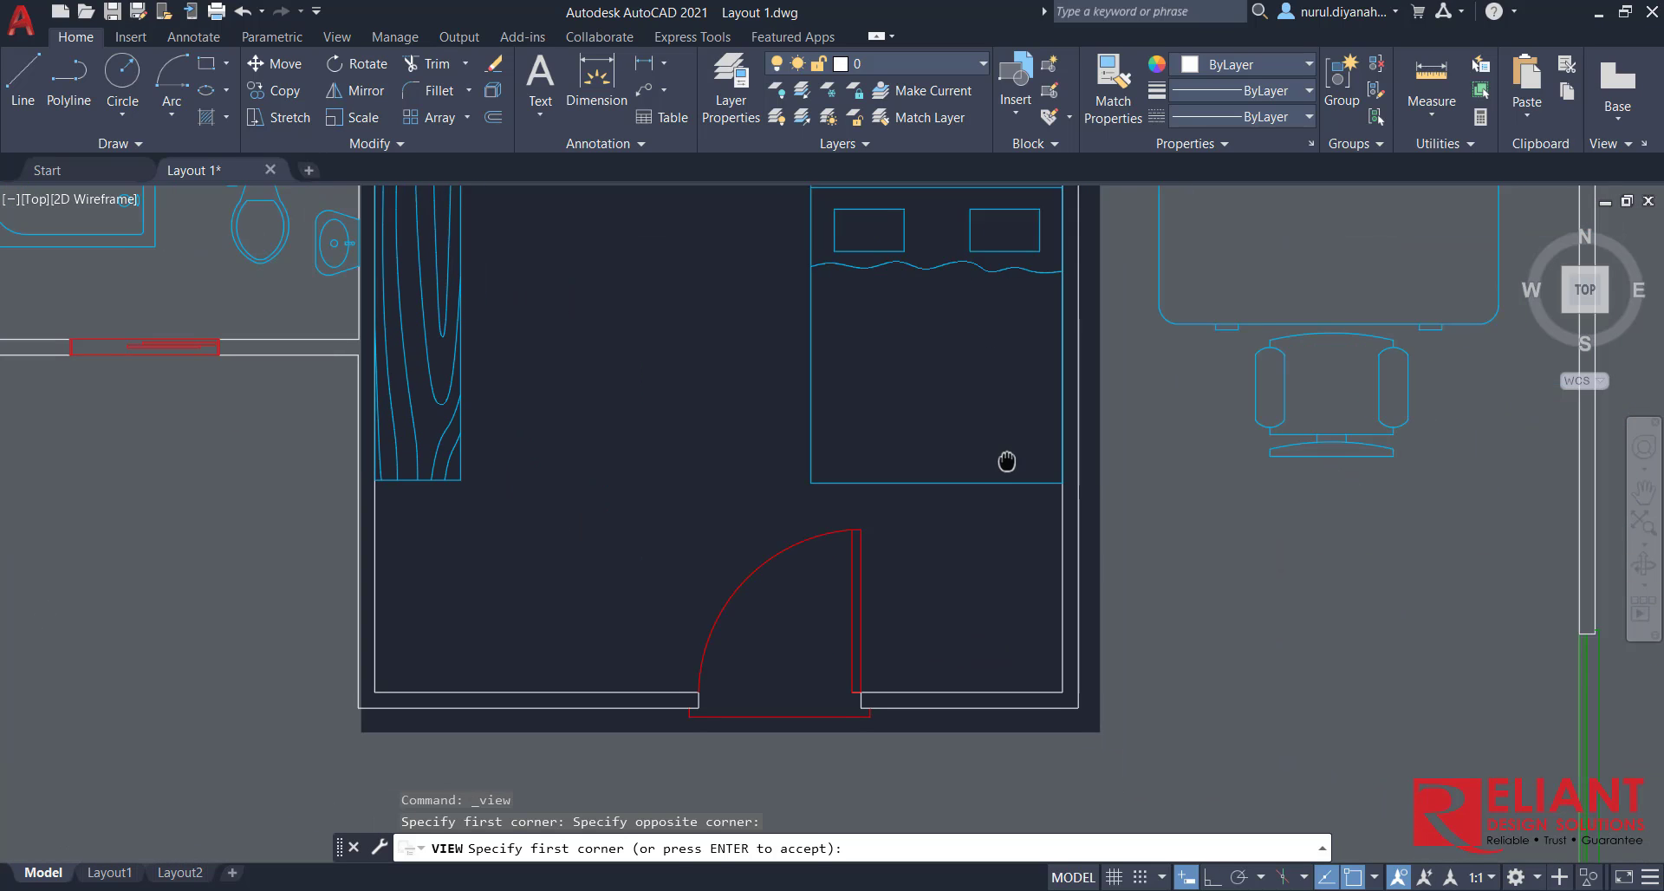
pyautogui.scroll(-2, 1003, 520)
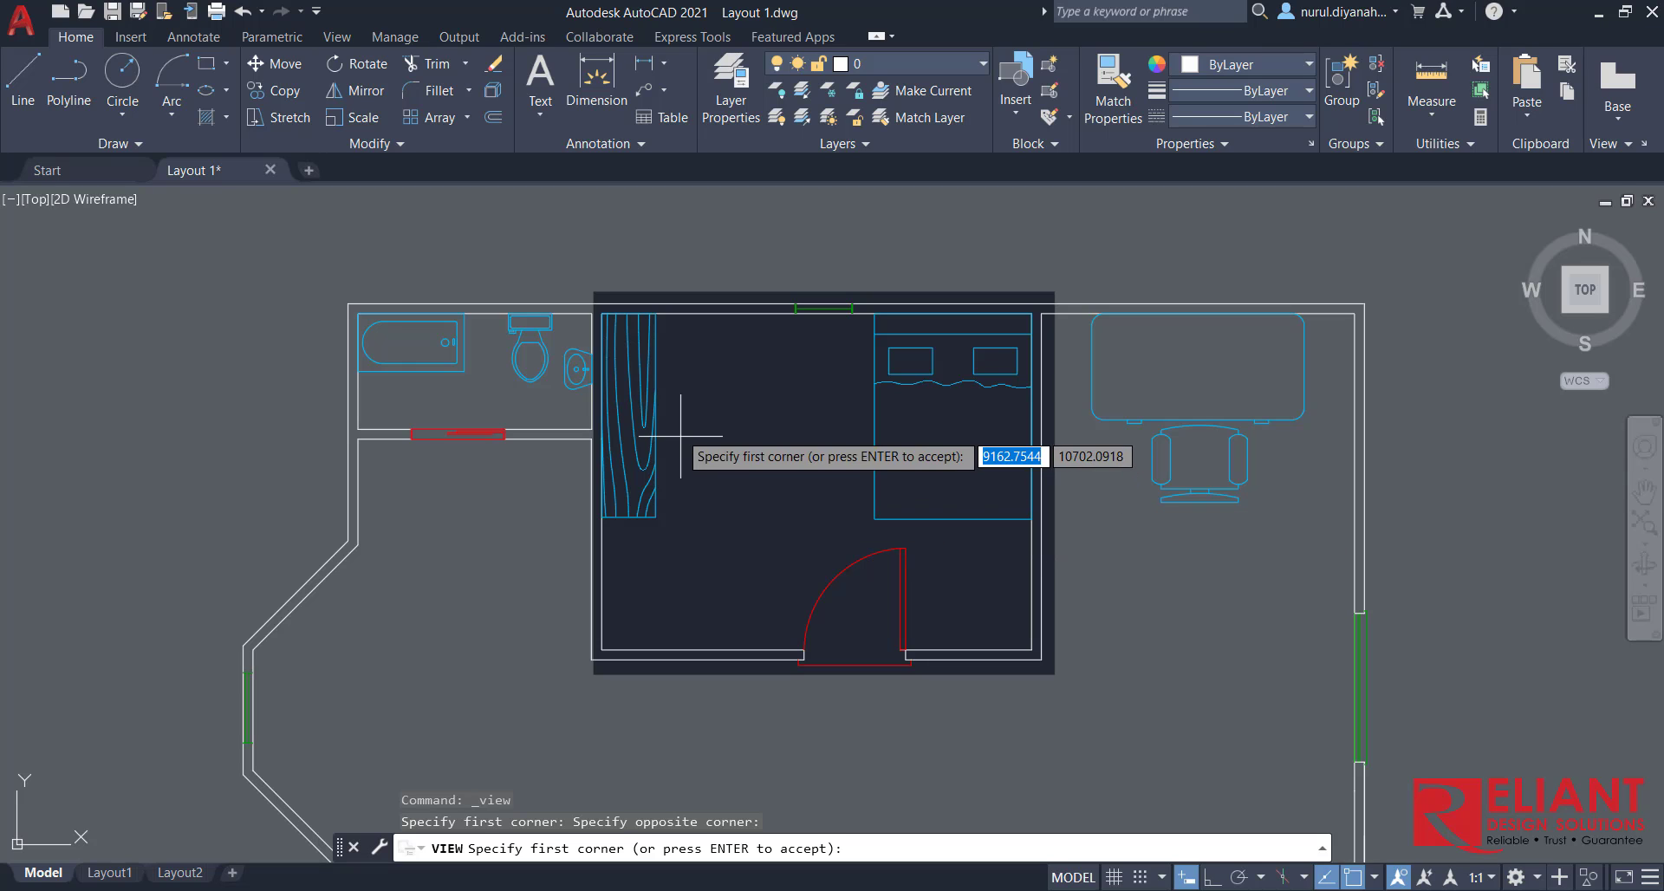
pyautogui.scroll(7, 560, 292)
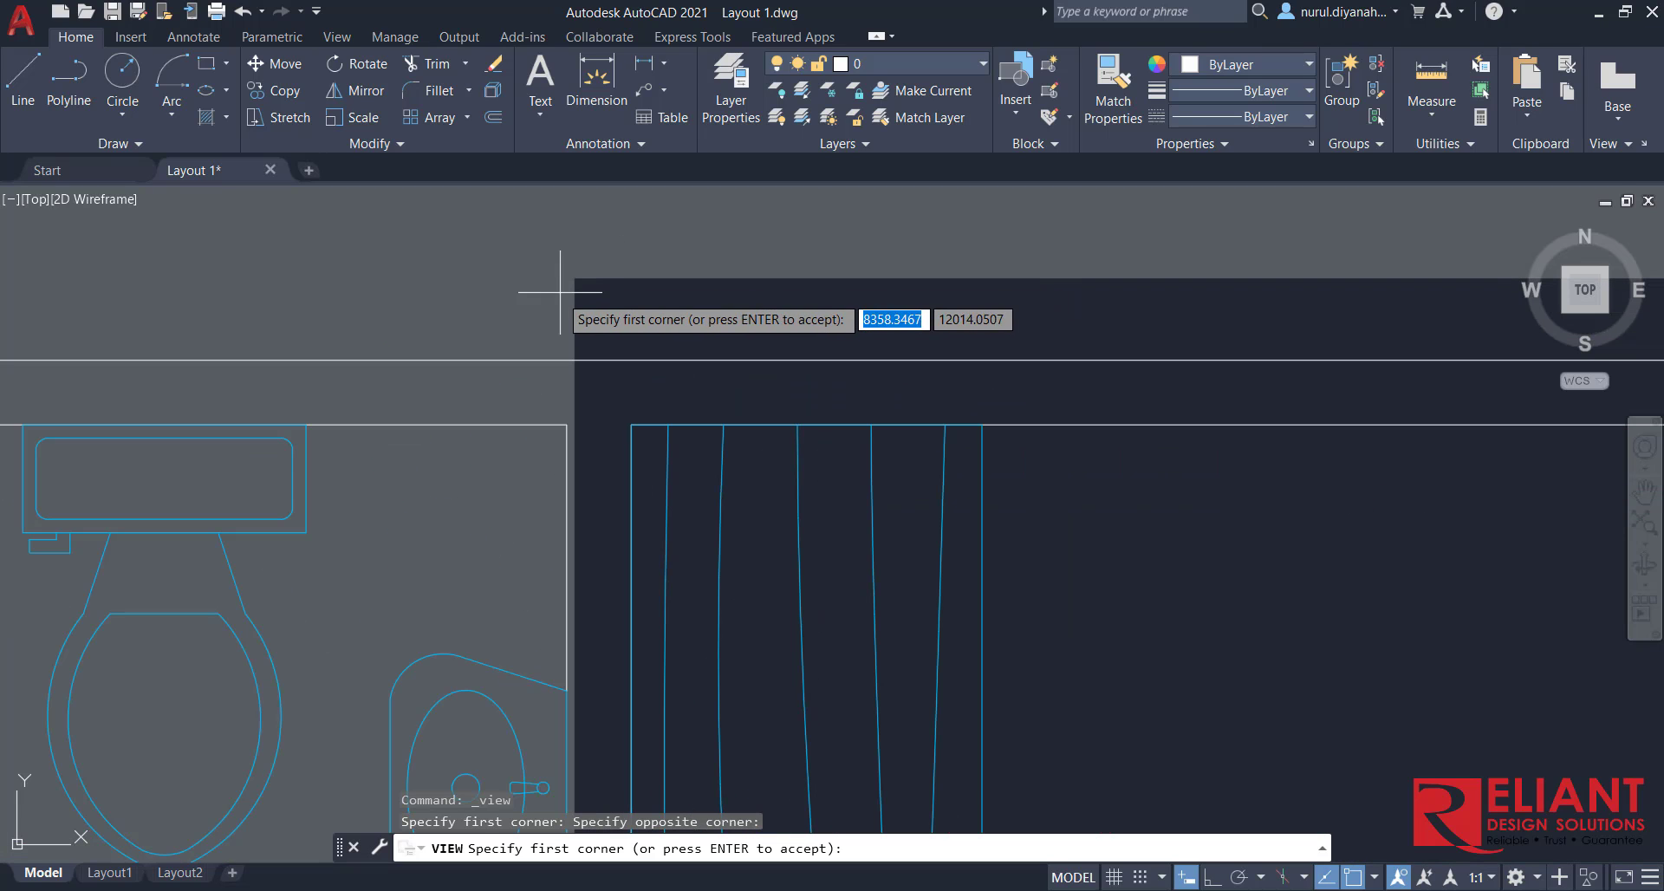
pyautogui.click(567, 424)
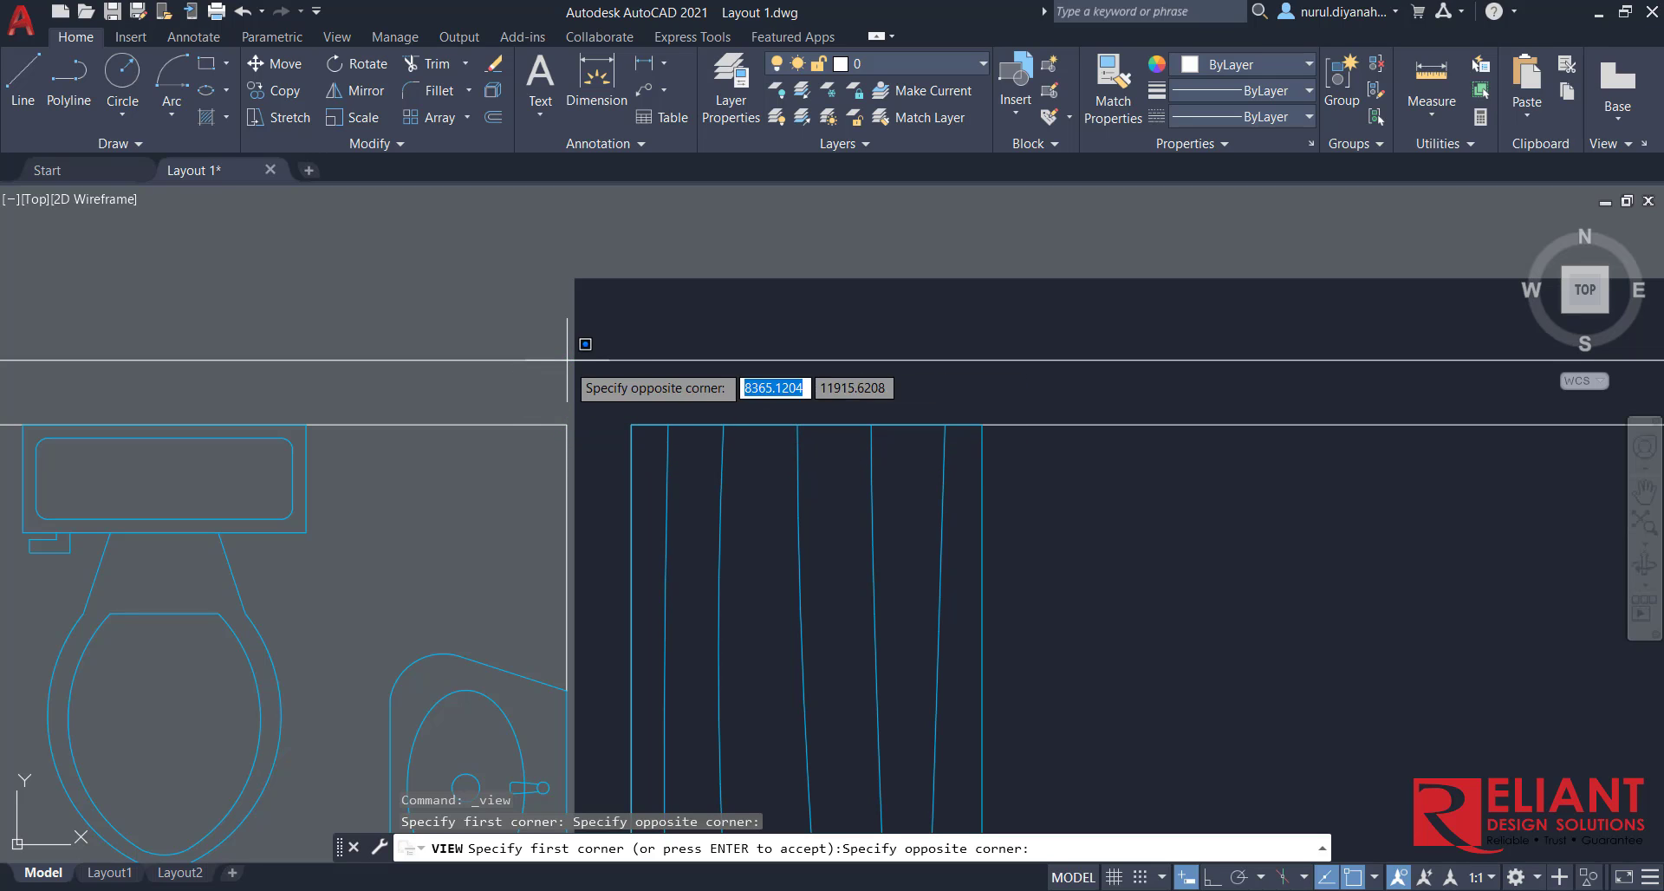
pyautogui.scroll(-8, 832, 417)
pyautogui.scroll(8, 1058, 507)
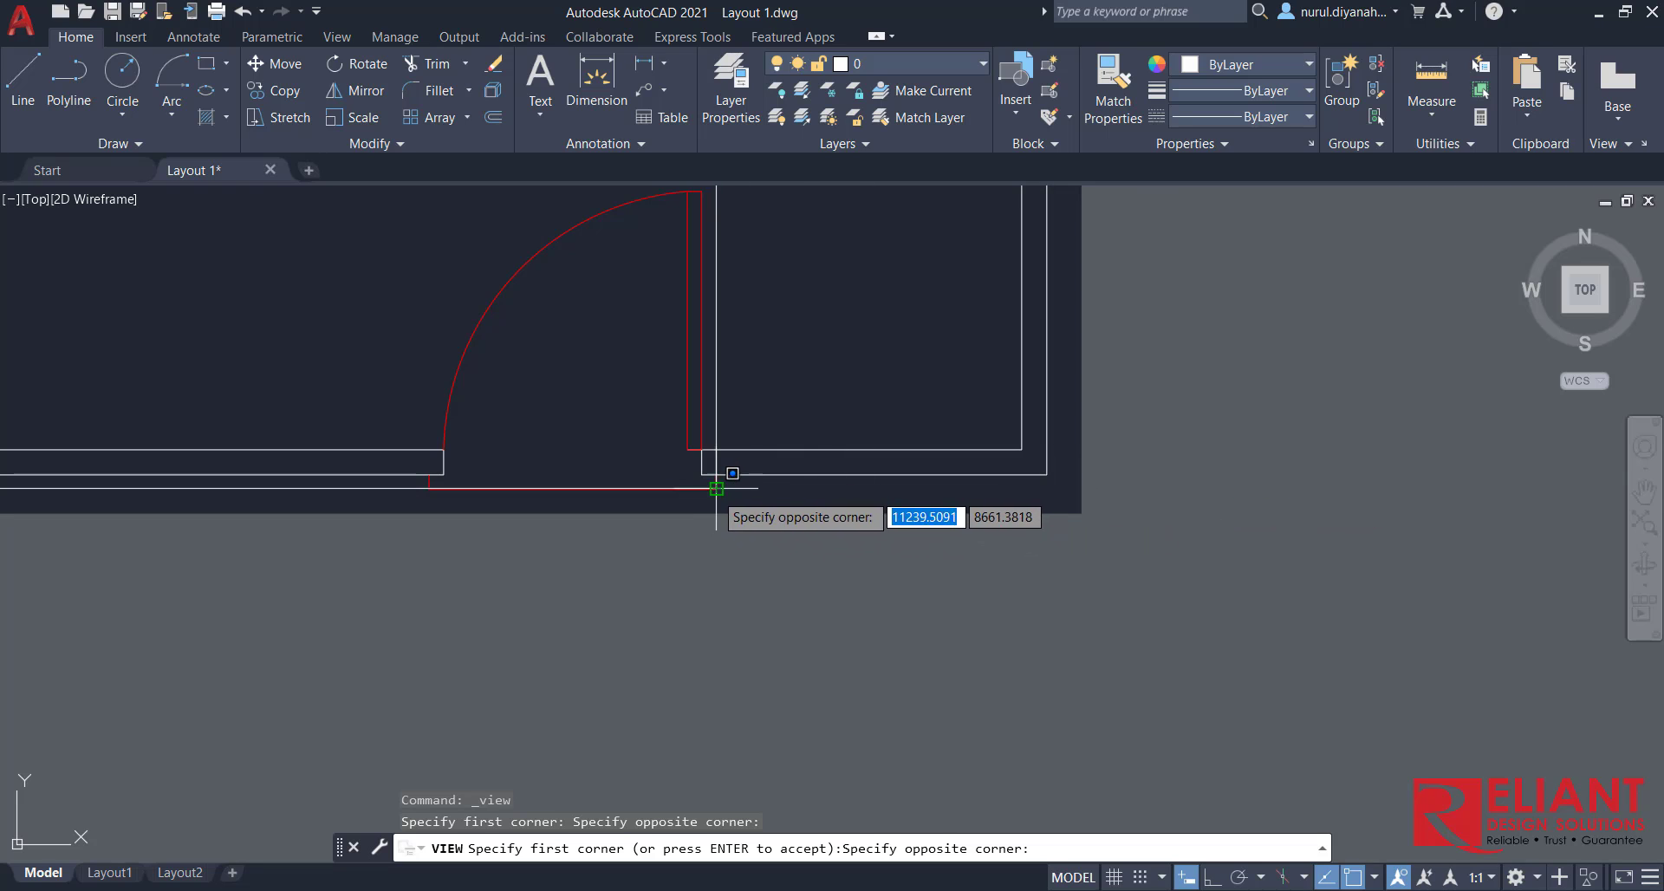
pyautogui.click(1048, 488)
pyautogui.scroll(-8, 1053, 512)
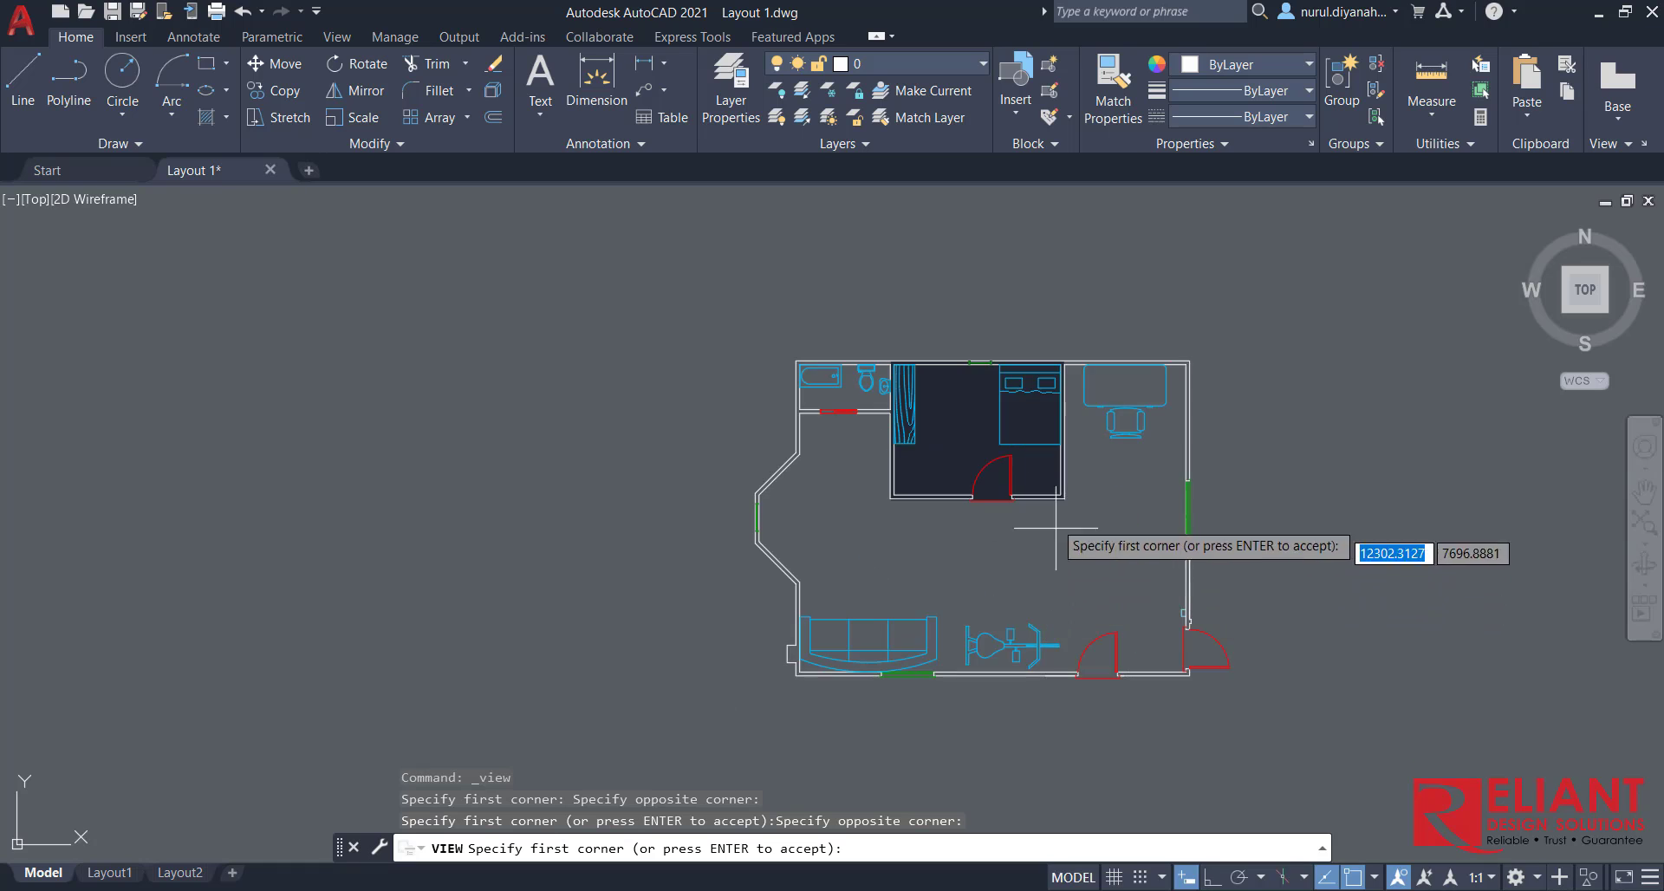
pyautogui.scroll(6, 1047, 440)
pyautogui.moveTo(1037, 392)
pyautogui.mouseDown(button='middle')
pyautogui.moveTo(1002, 451)
pyautogui.moveTo(1018, 413)
pyautogui.mouseUp(button='middle')
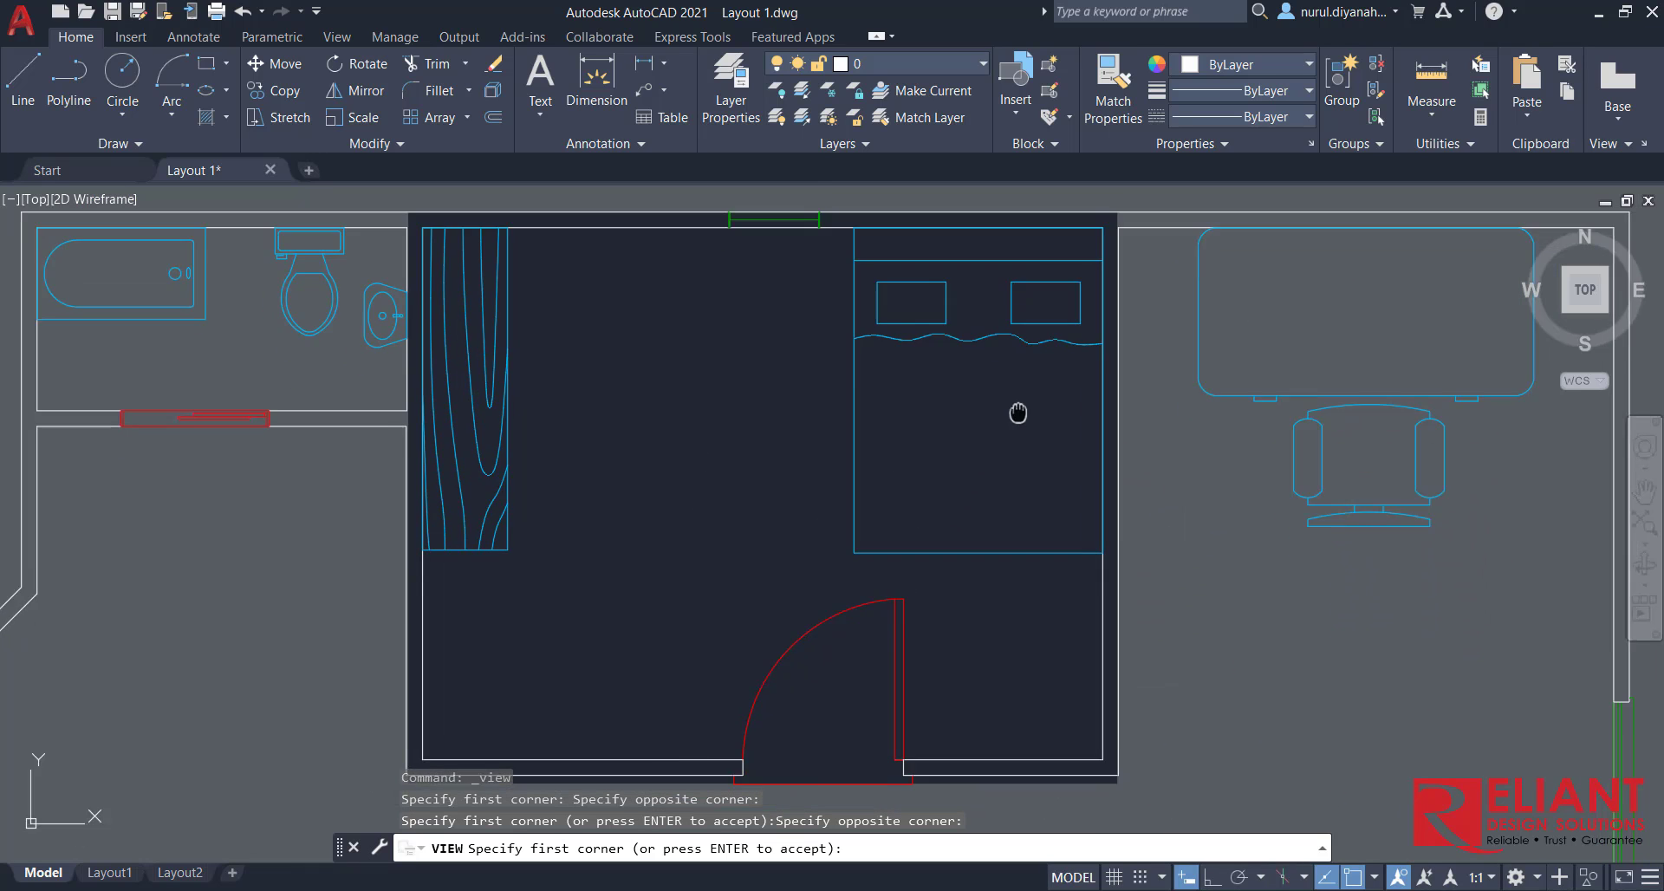
pyautogui.scroll(-3, 1019, 413)
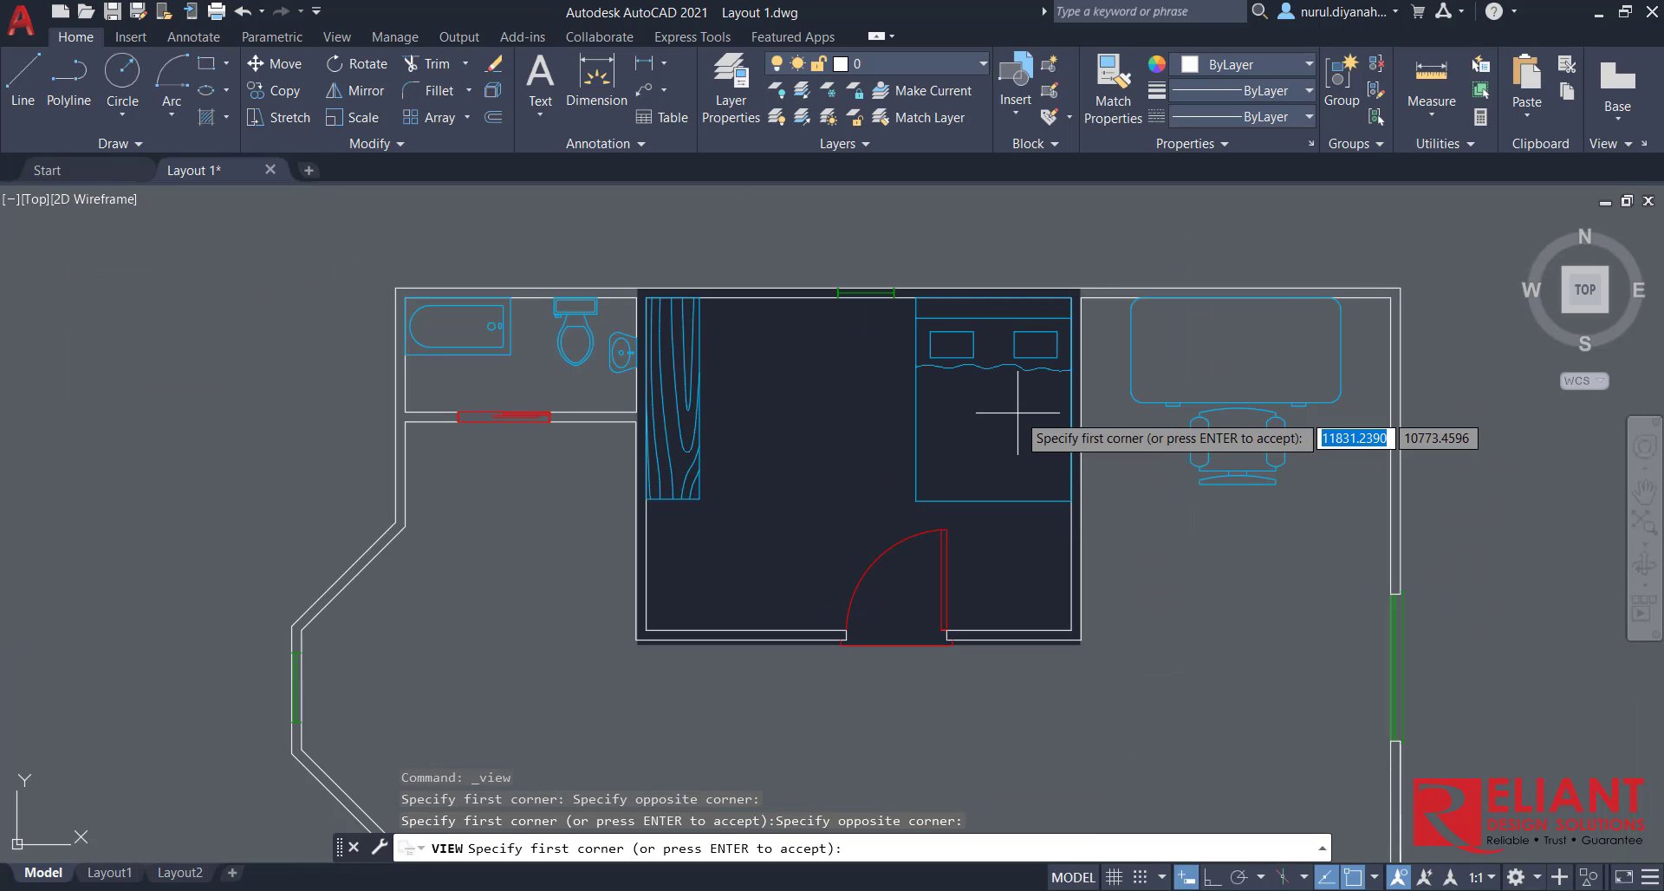
pyautogui.press('Return')
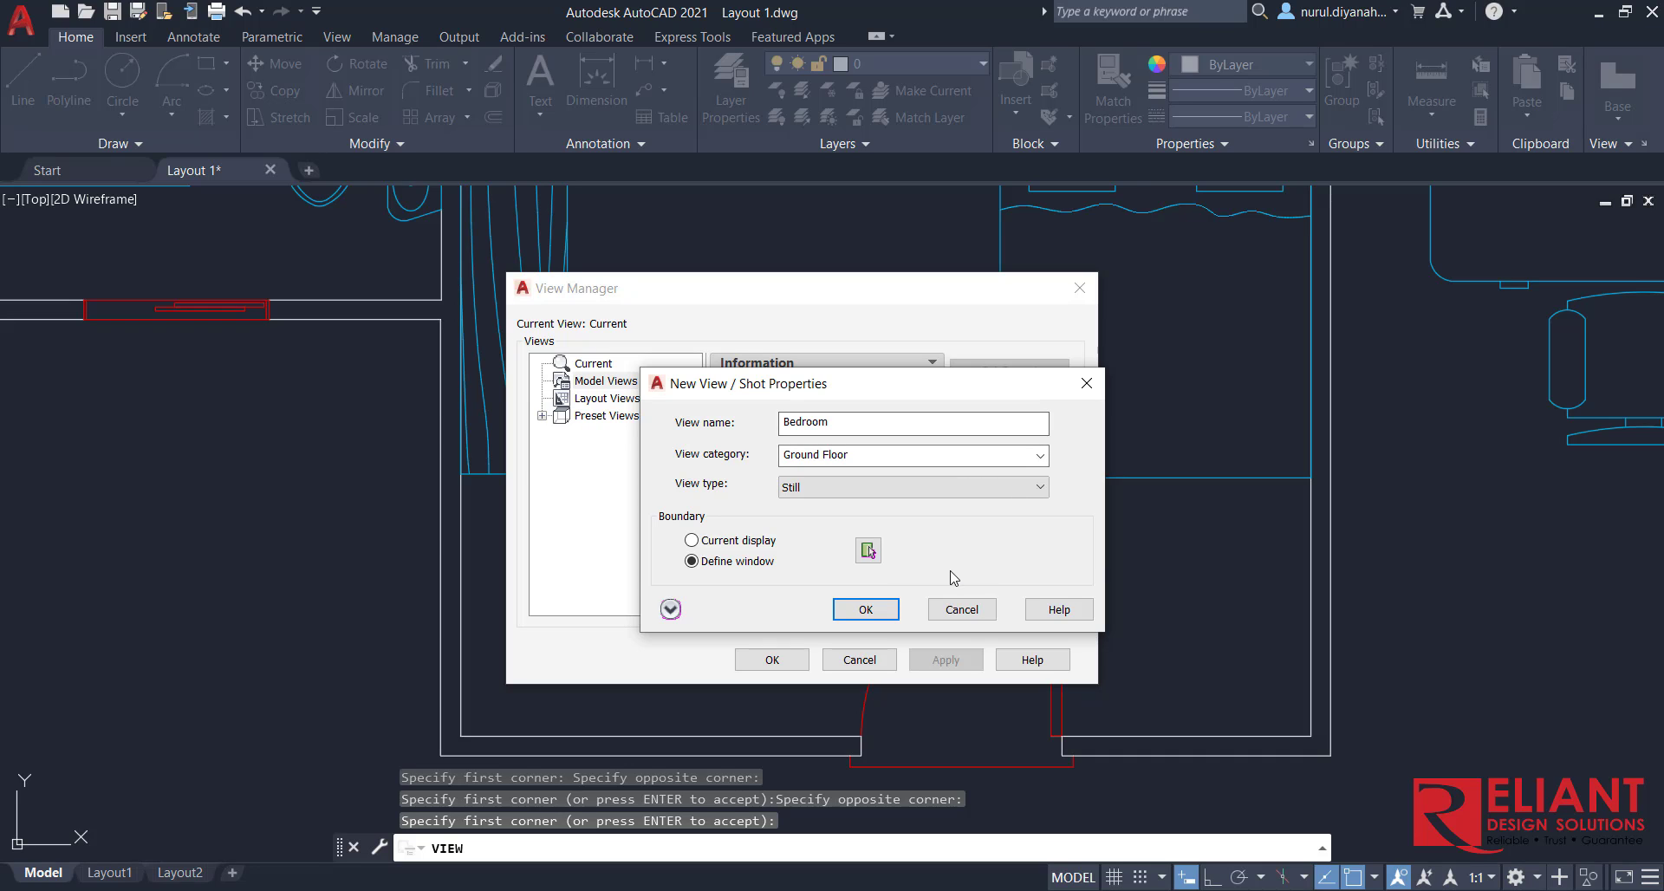
# - Save the Bedroom view, review its properties, and accept the View Manager changes
pyautogui.click(871, 610)
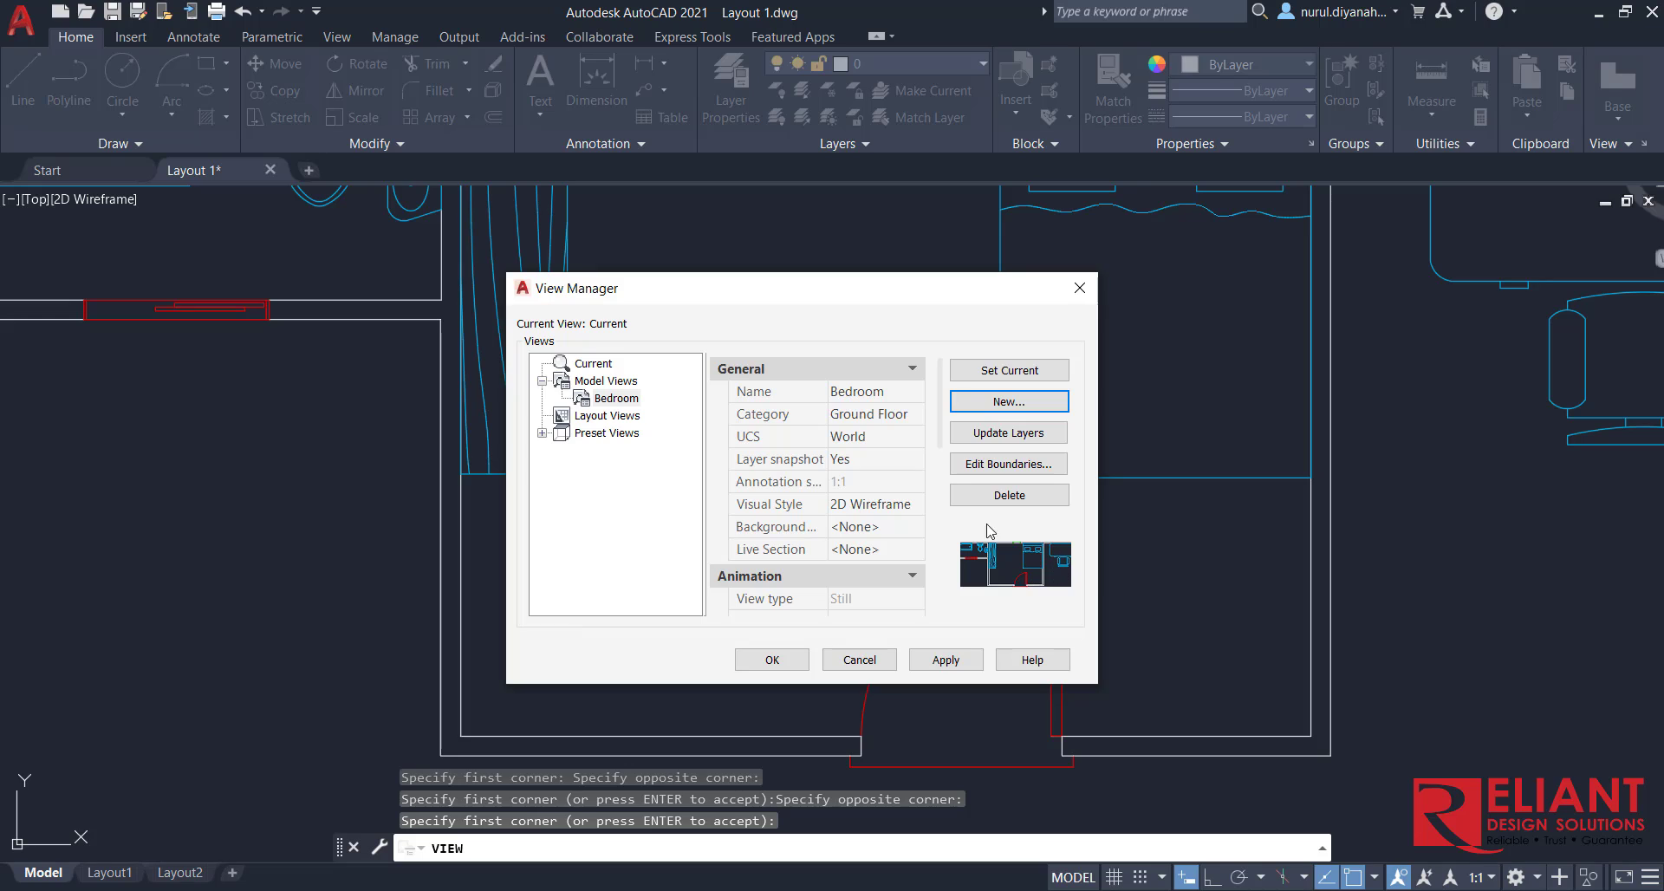
pyautogui.scroll(-2, 865, 442)
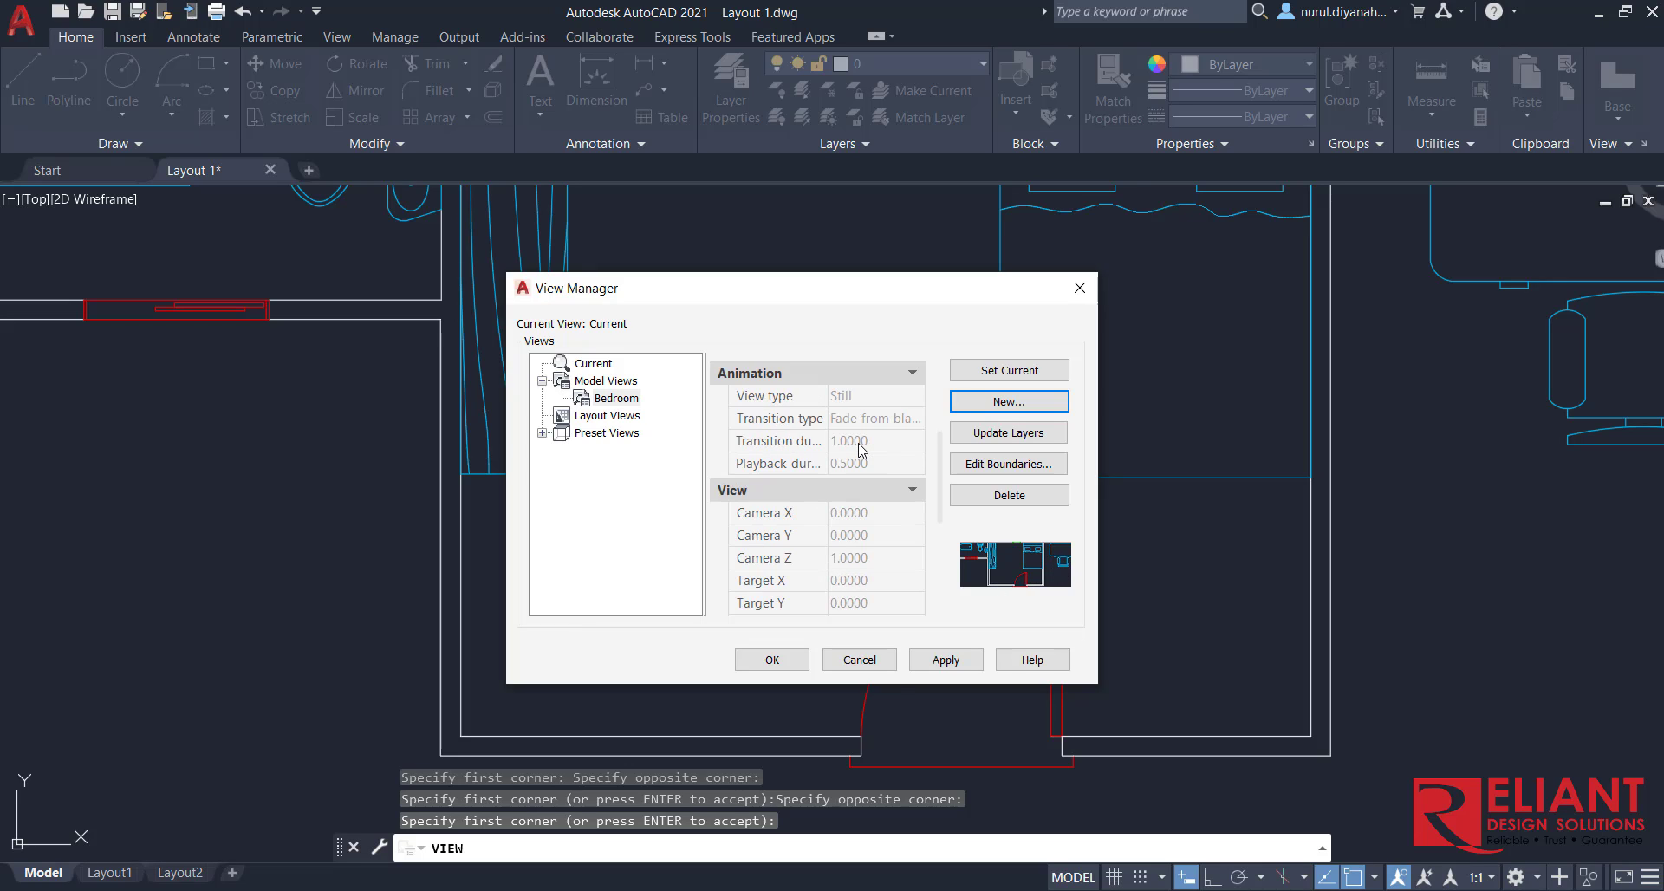
pyautogui.scroll(-3, 861, 446)
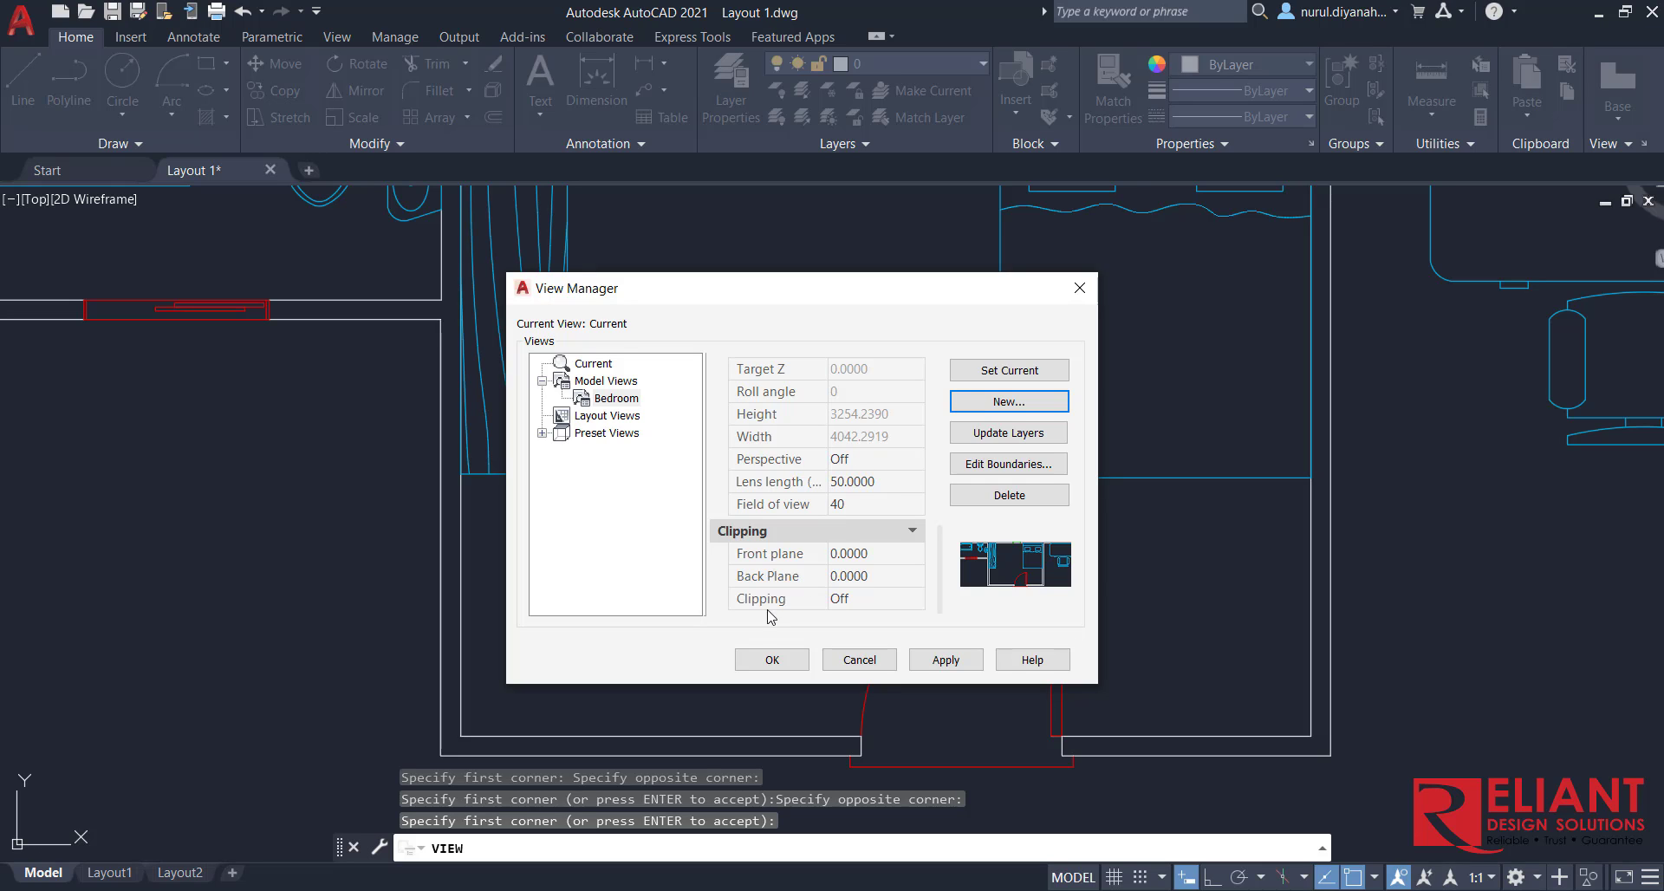
pyautogui.click(770, 661)
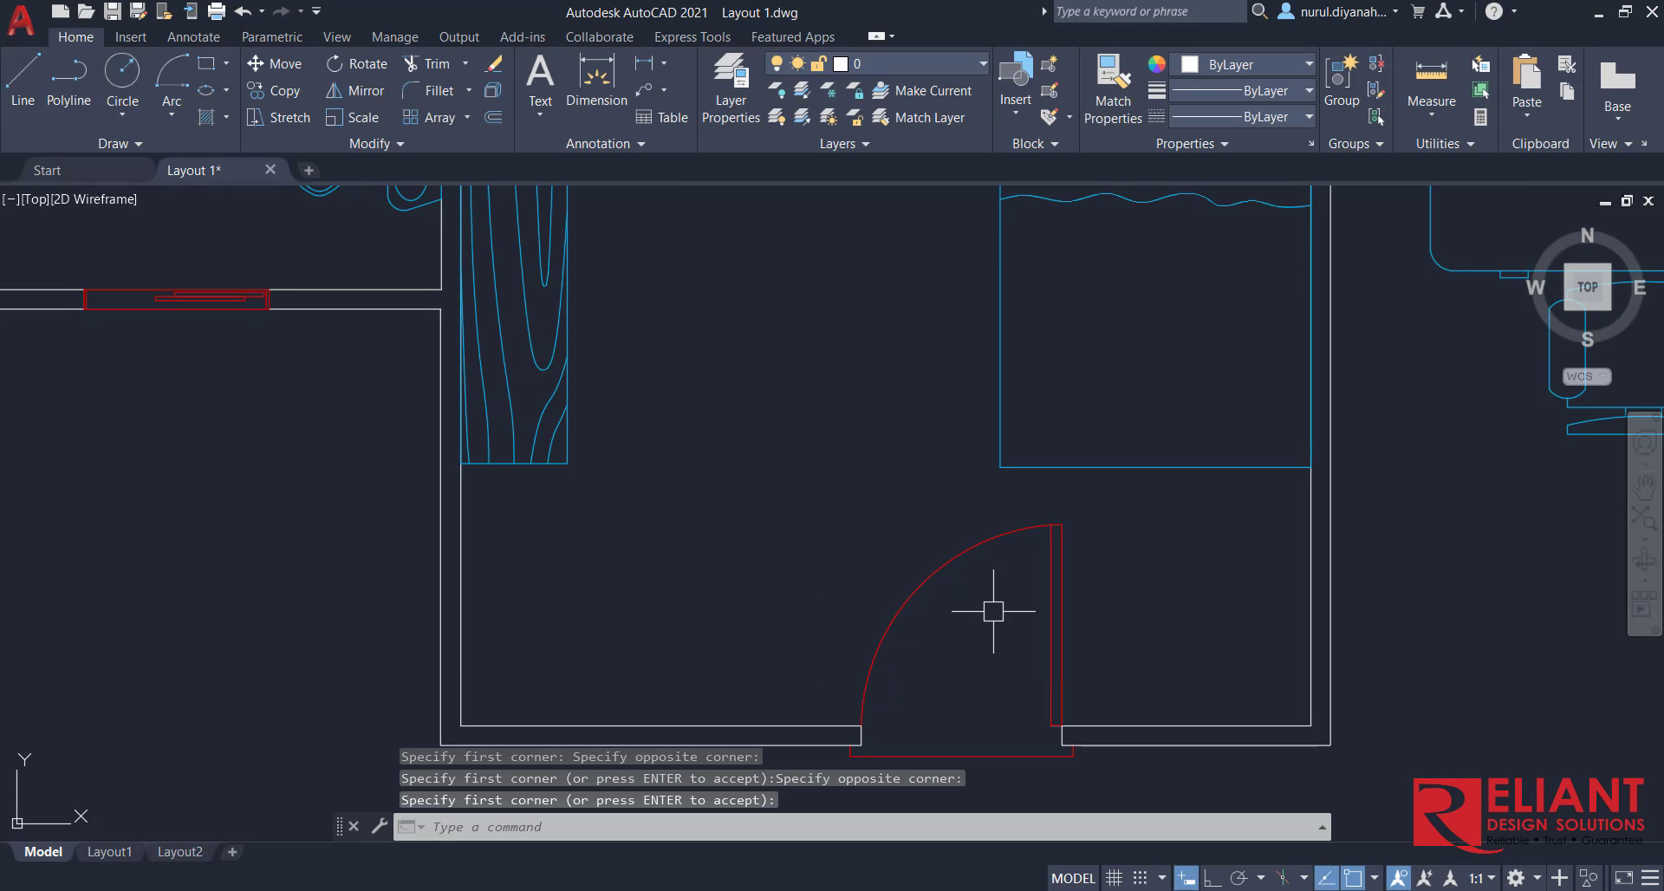
# - Start a new model view named Bathroom and assign it to the Ground Floor category
pyautogui.scroll(-2, 897, 514)
pyautogui.moveTo(893, 515); pyautogui.dragTo(878, 536, button='middle')
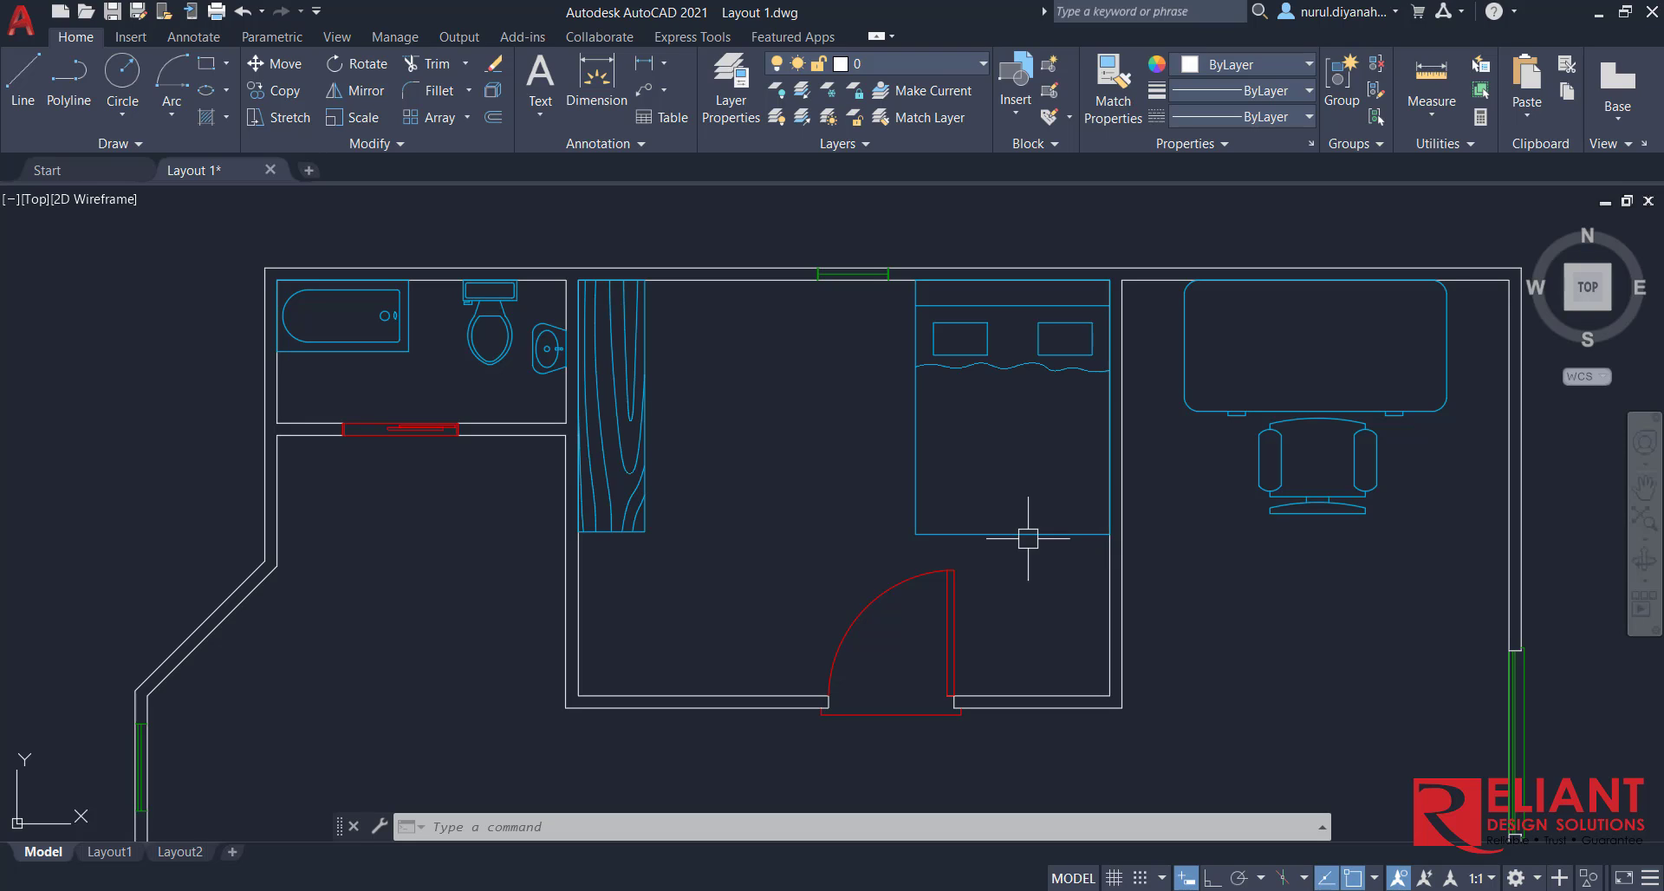
pyautogui.click(31, 203)
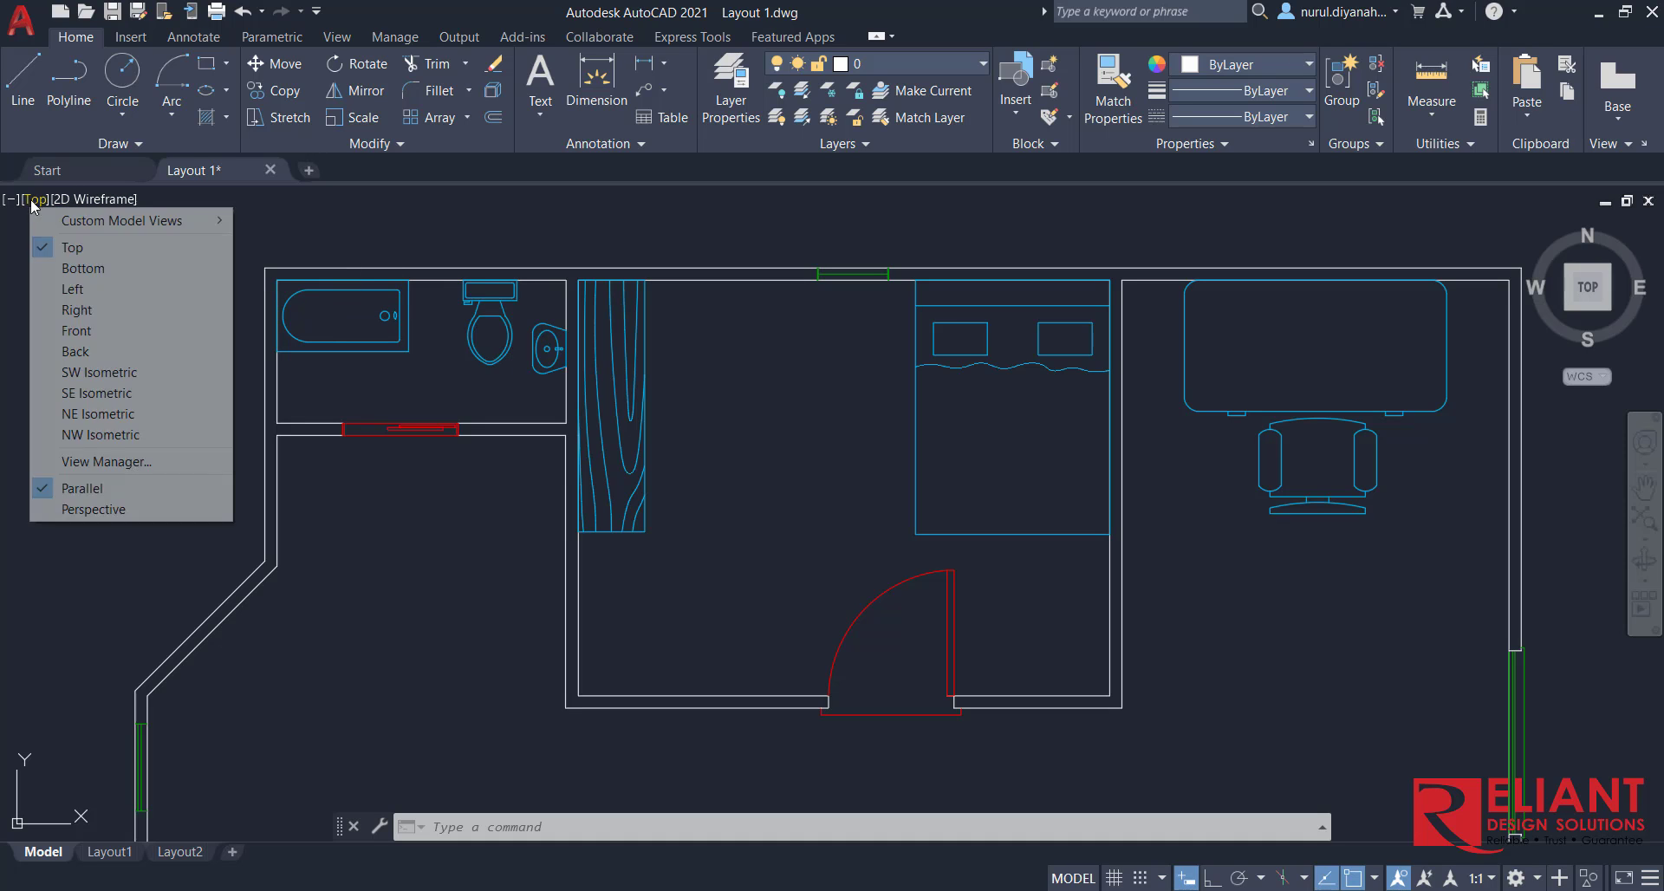
pyautogui.click(146, 458)
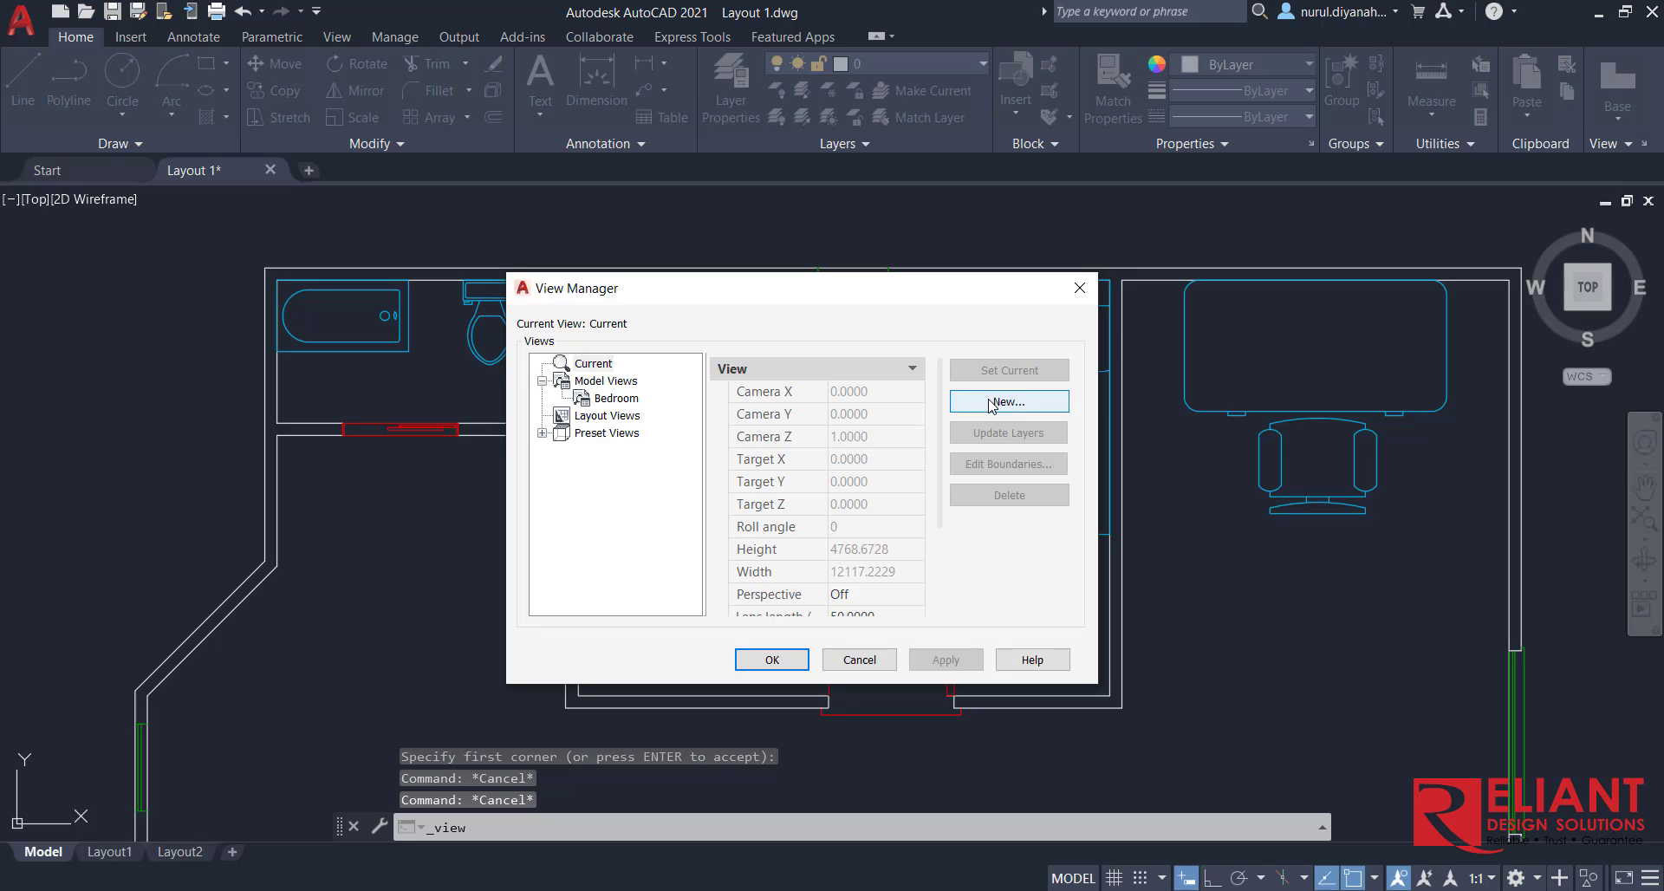
pyautogui.click(607, 381)
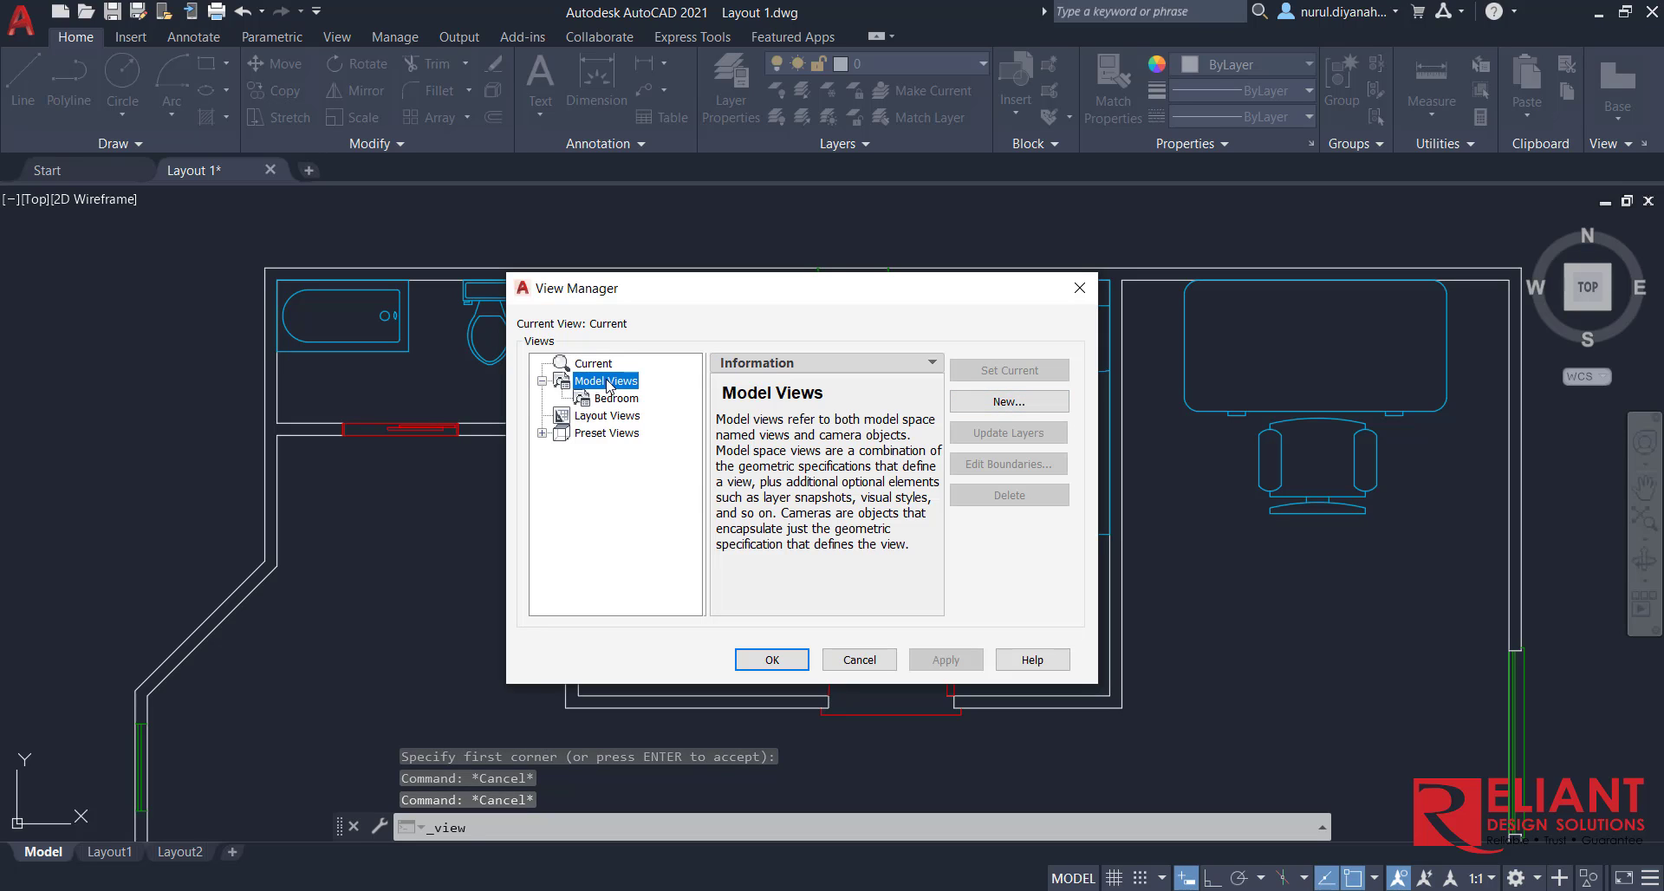
pyautogui.click(997, 402)
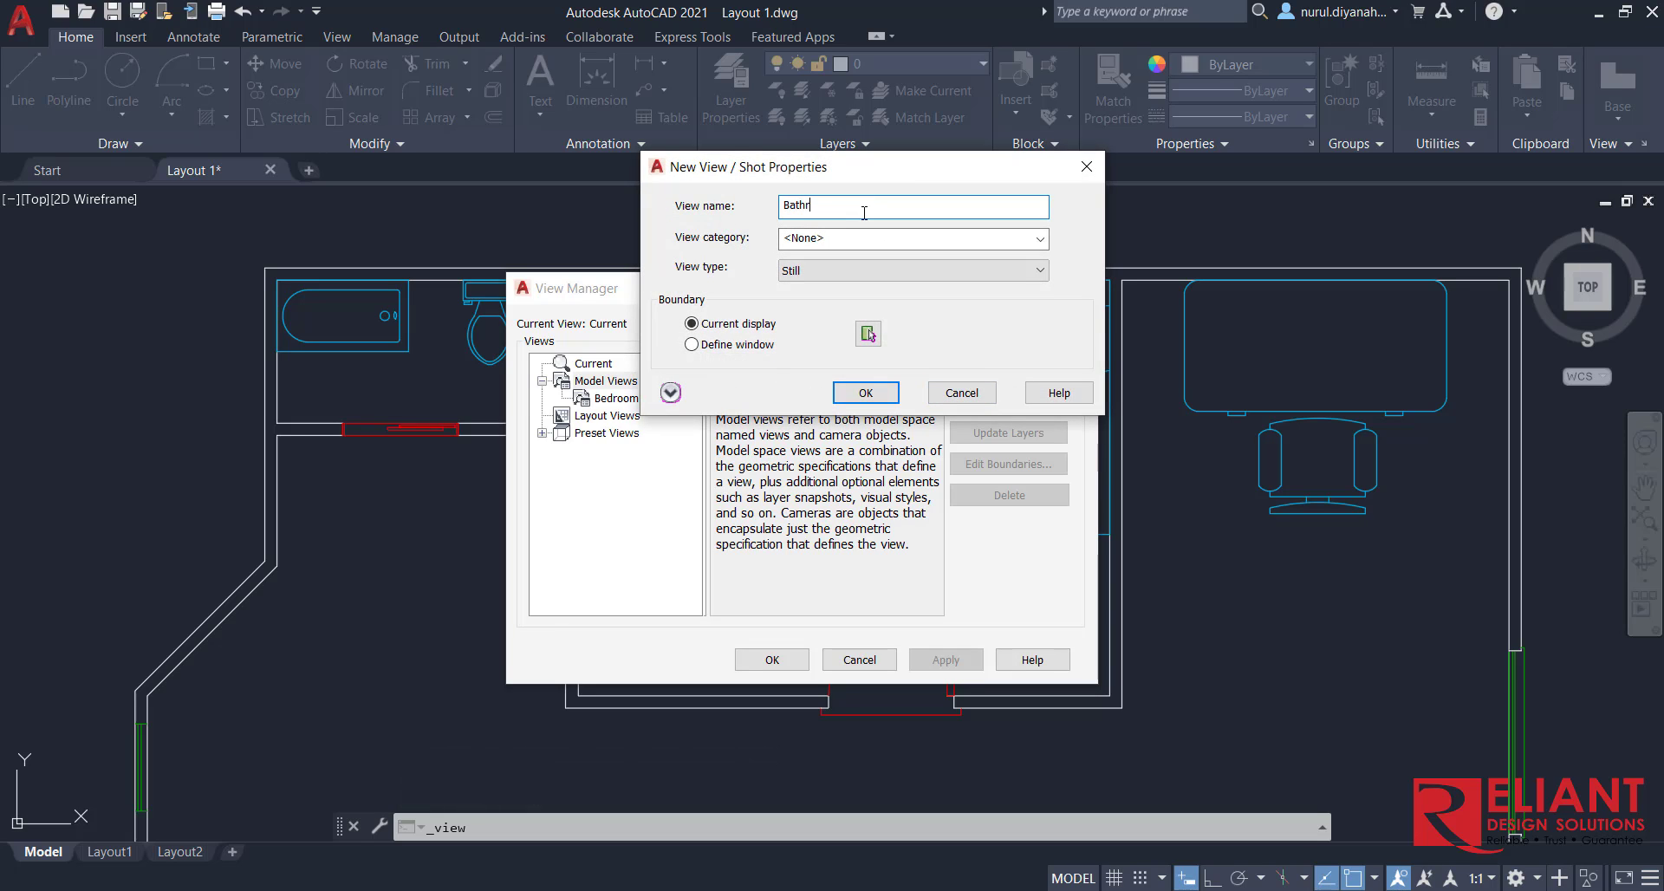
pyautogui.click(910, 239)
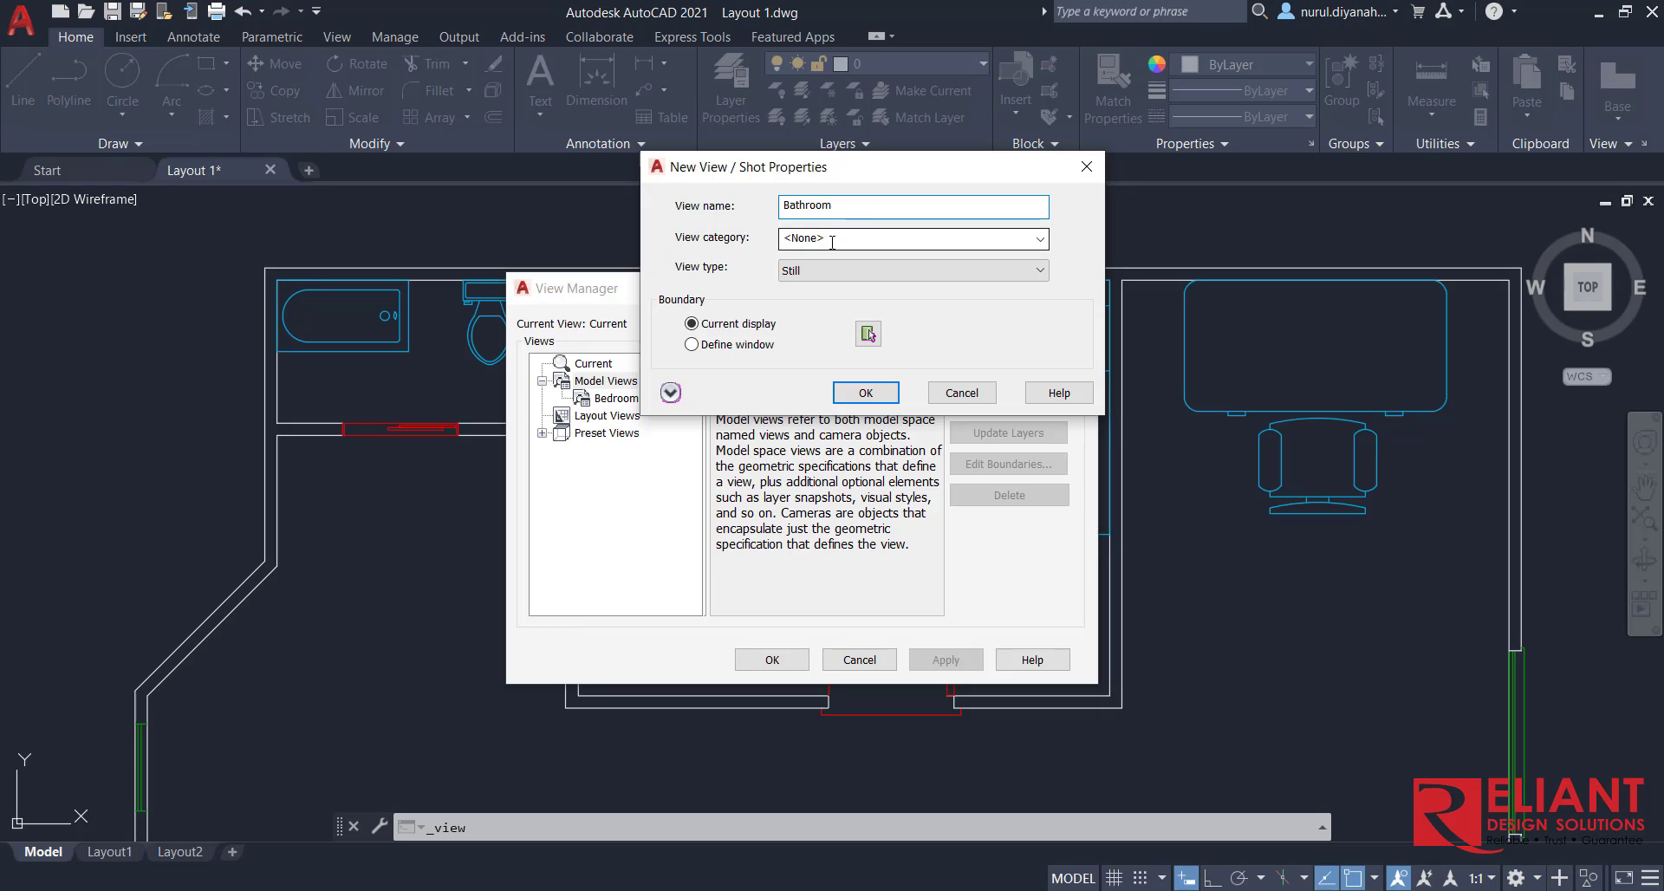
pyautogui.click(1040, 239)
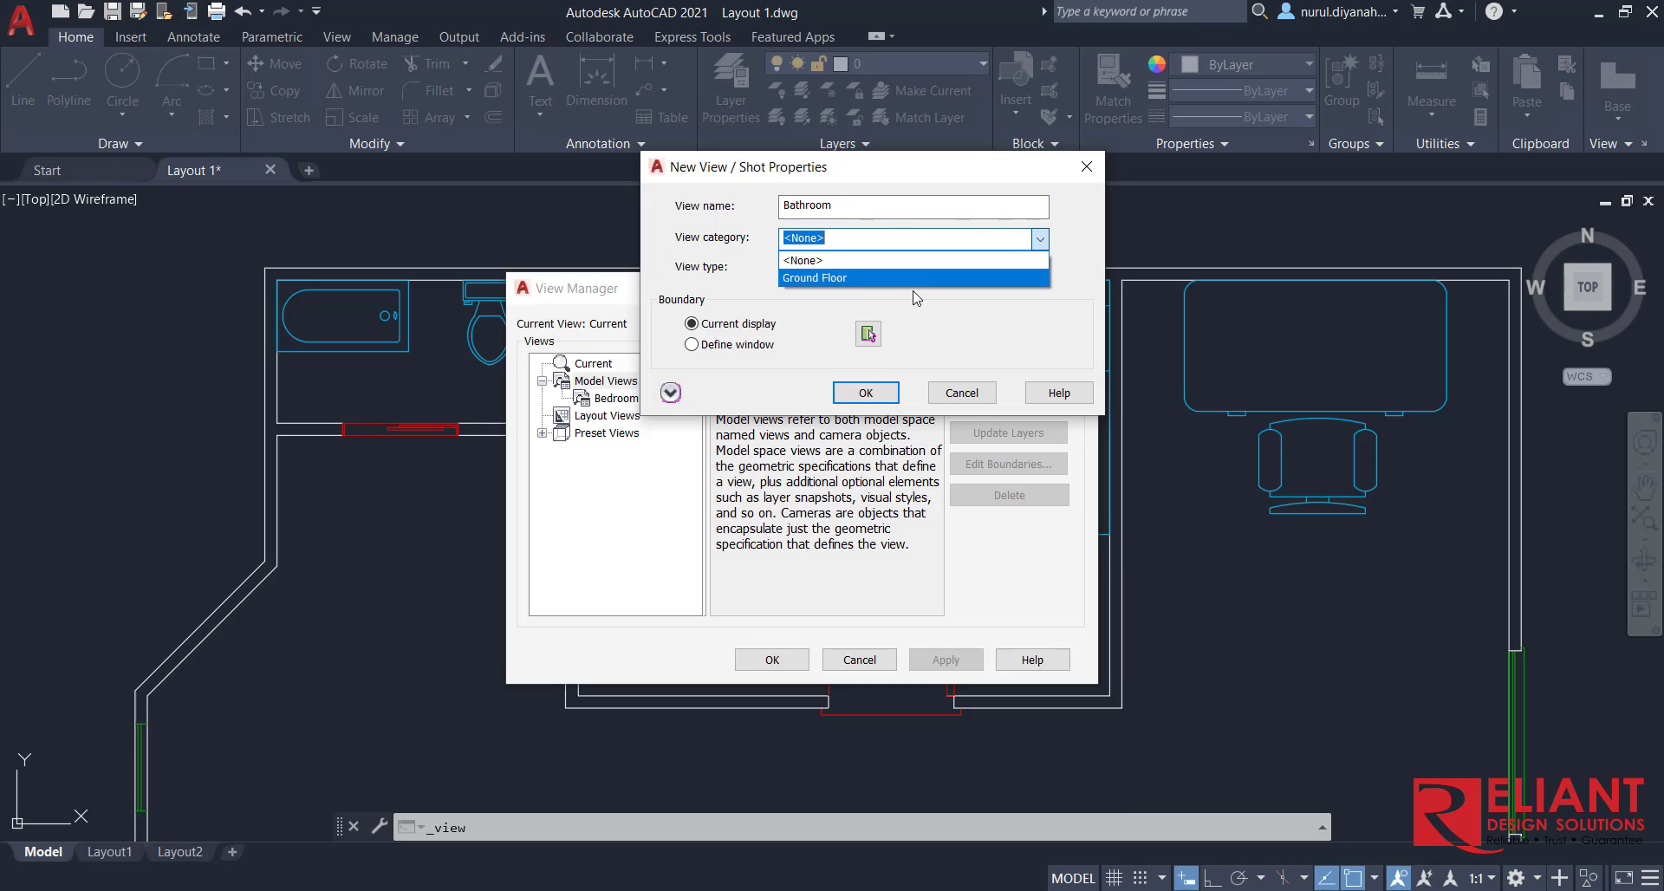
pyautogui.click(842, 278)
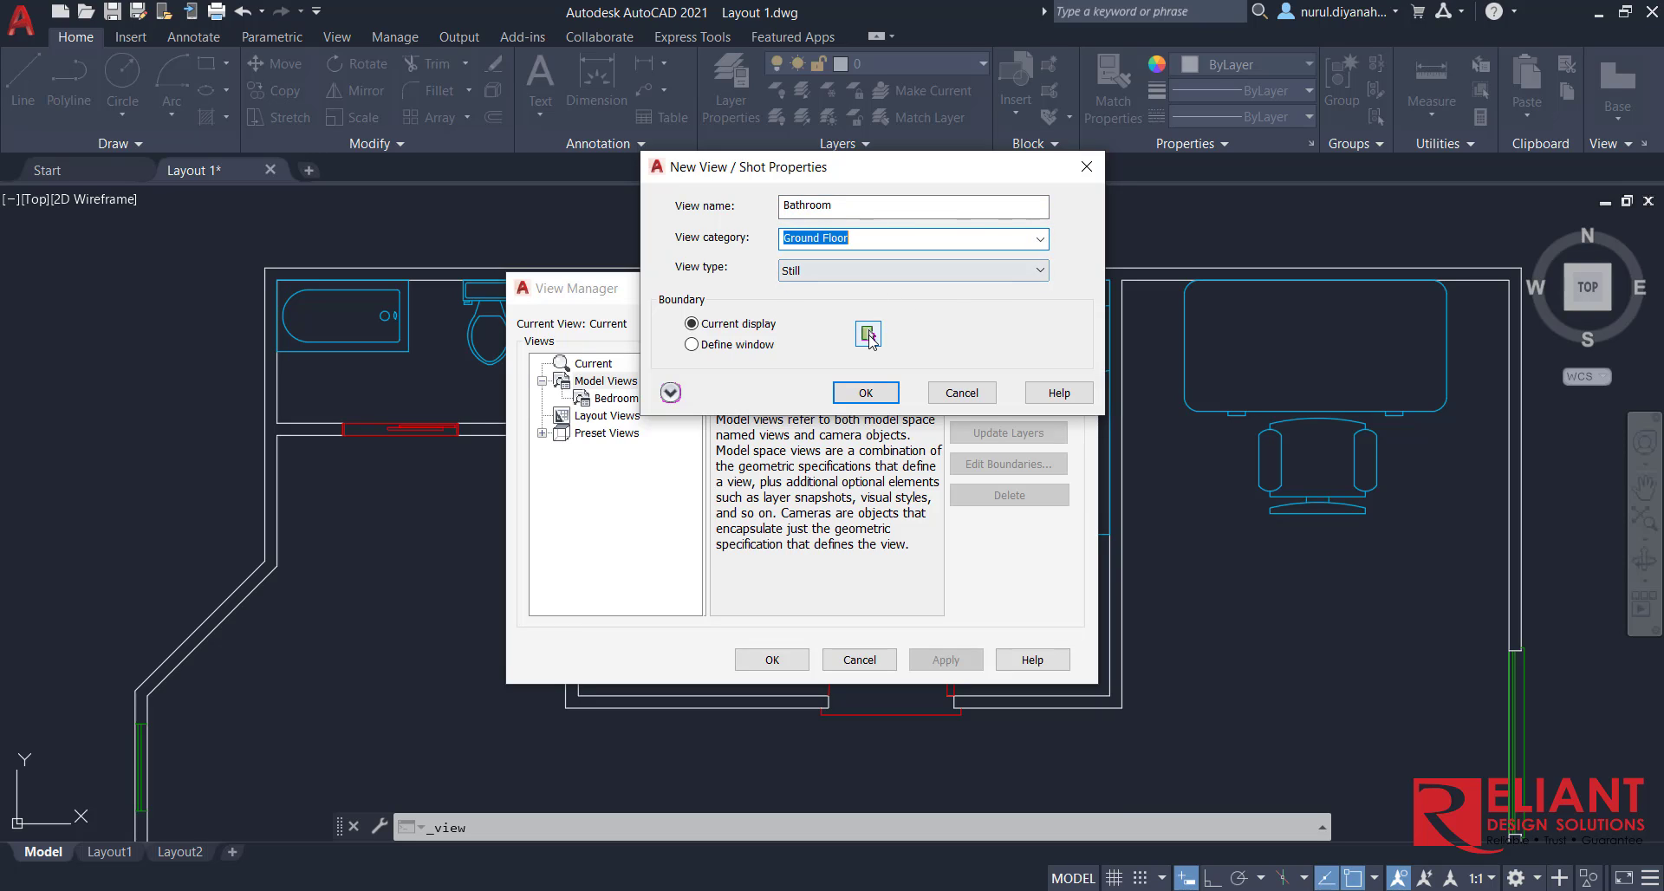
# - Define the Bathroom view's boundary with a window from near the bathroom's upper-left outer wall corner to the lower-right corner of its walls
pyautogui.click(869, 334)
pyautogui.scroll(5, 557, 417)
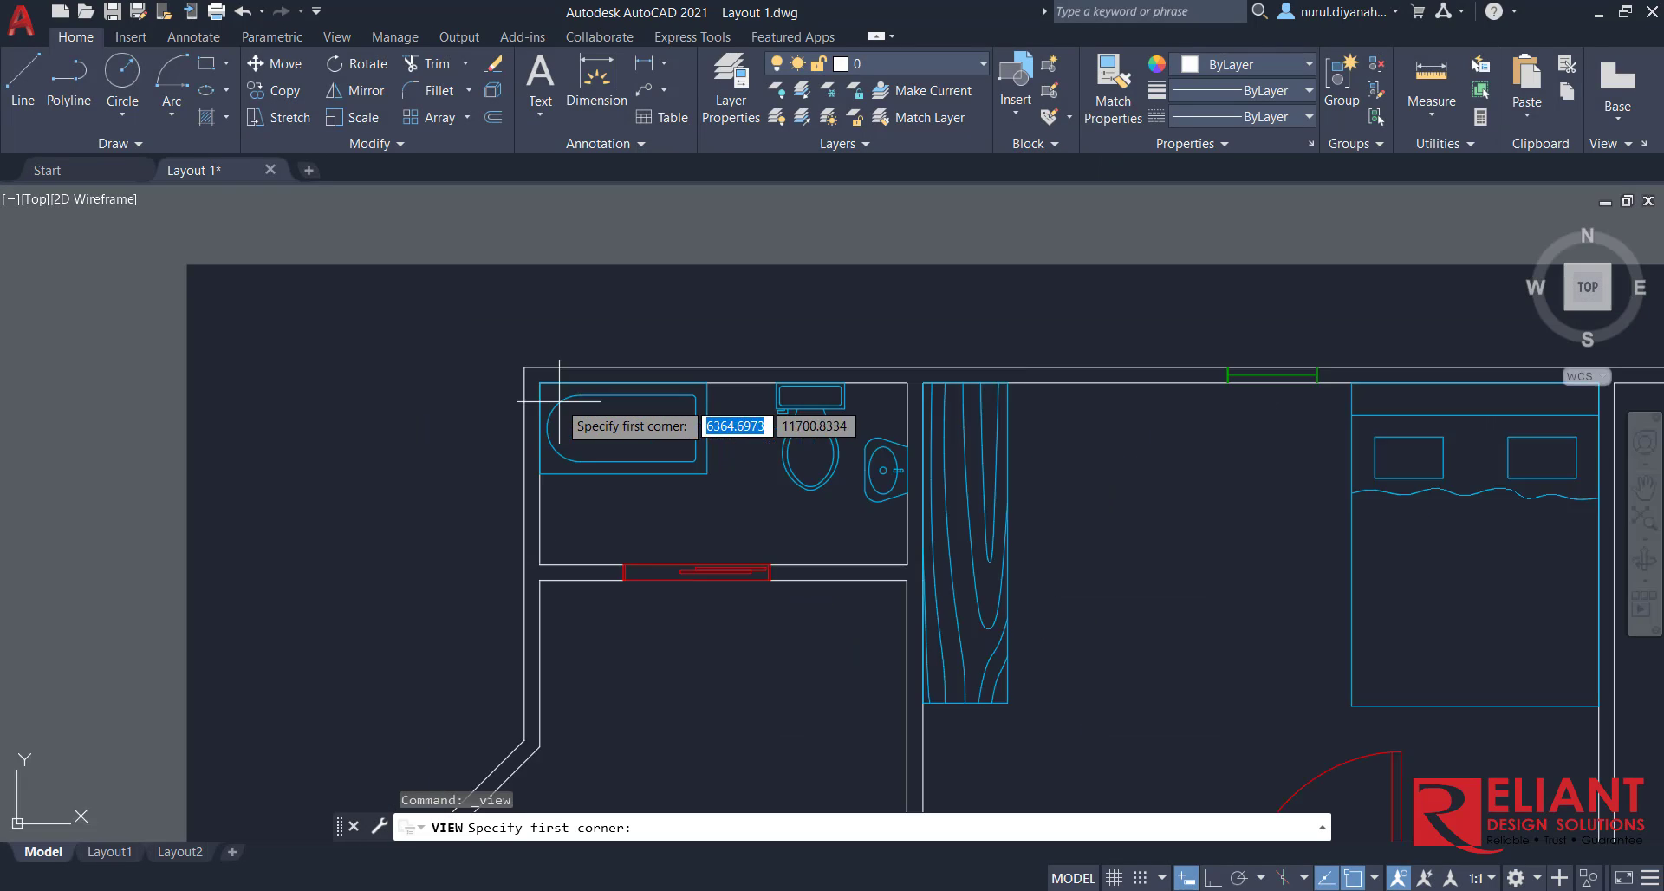
pyautogui.click(455, 305)
pyautogui.scroll(-4, 560, 226)
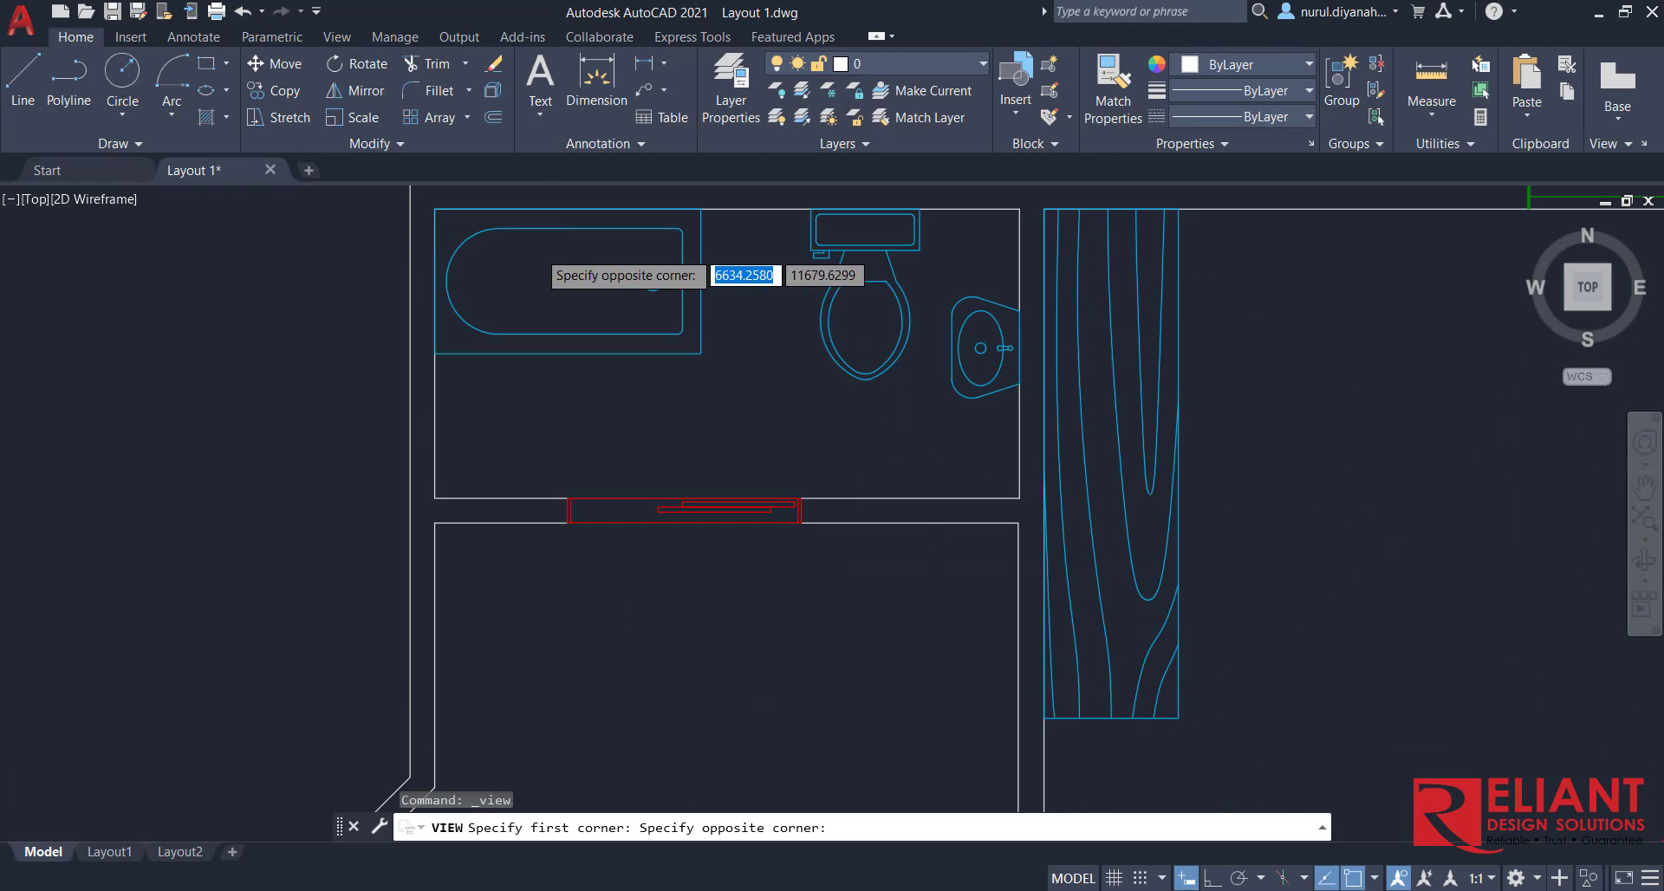
pyautogui.scroll(4, 880, 432)
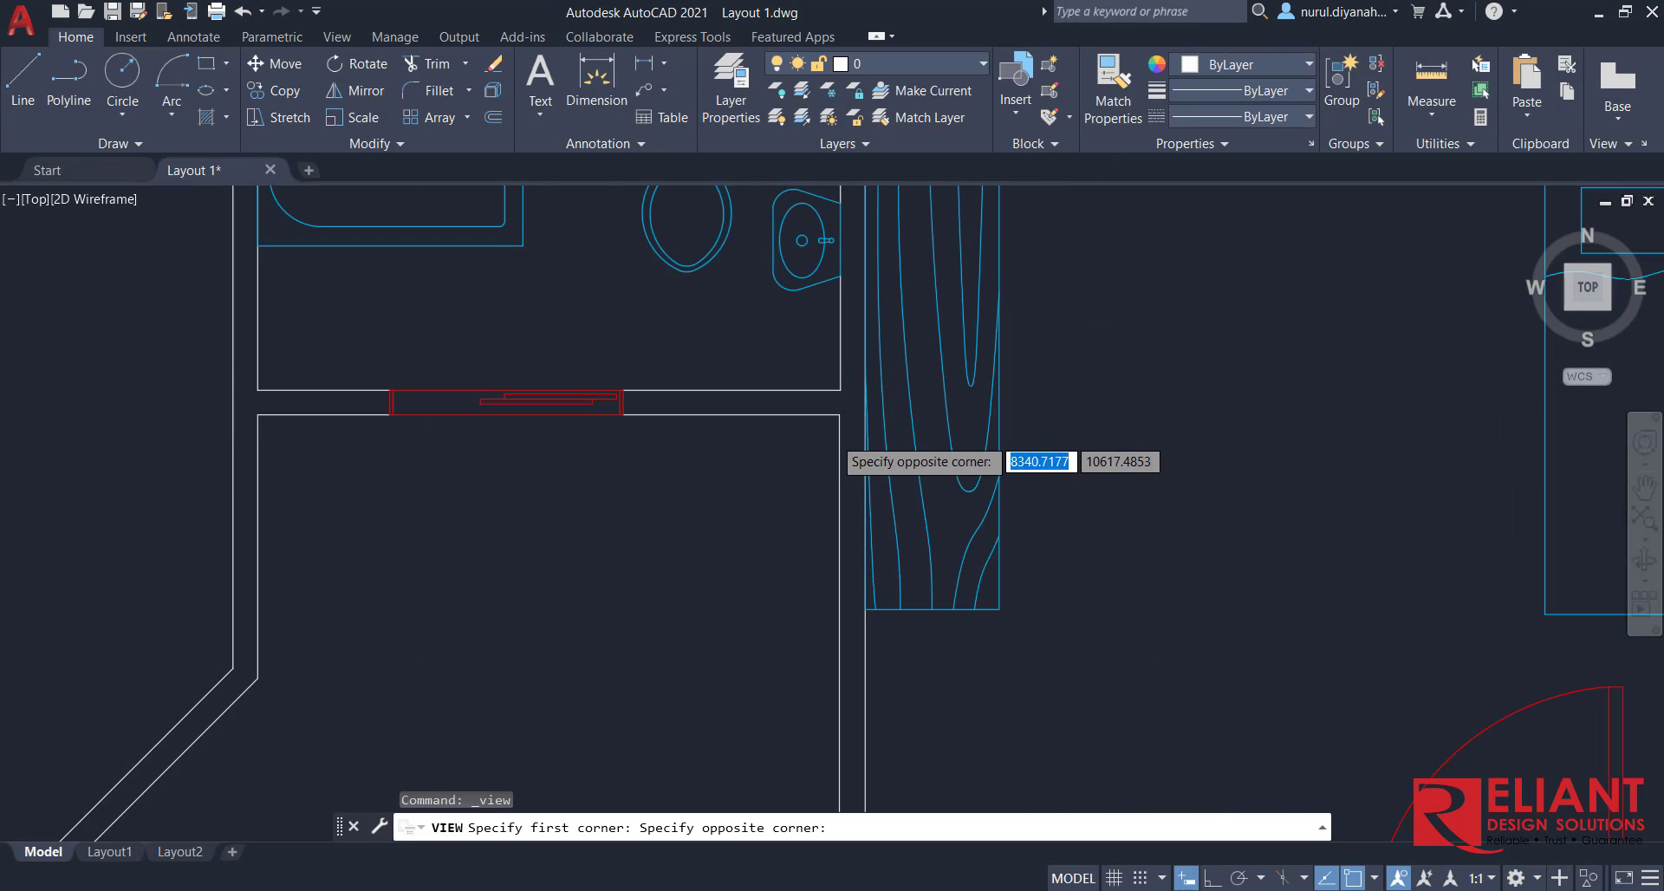
pyautogui.click(885, 408)
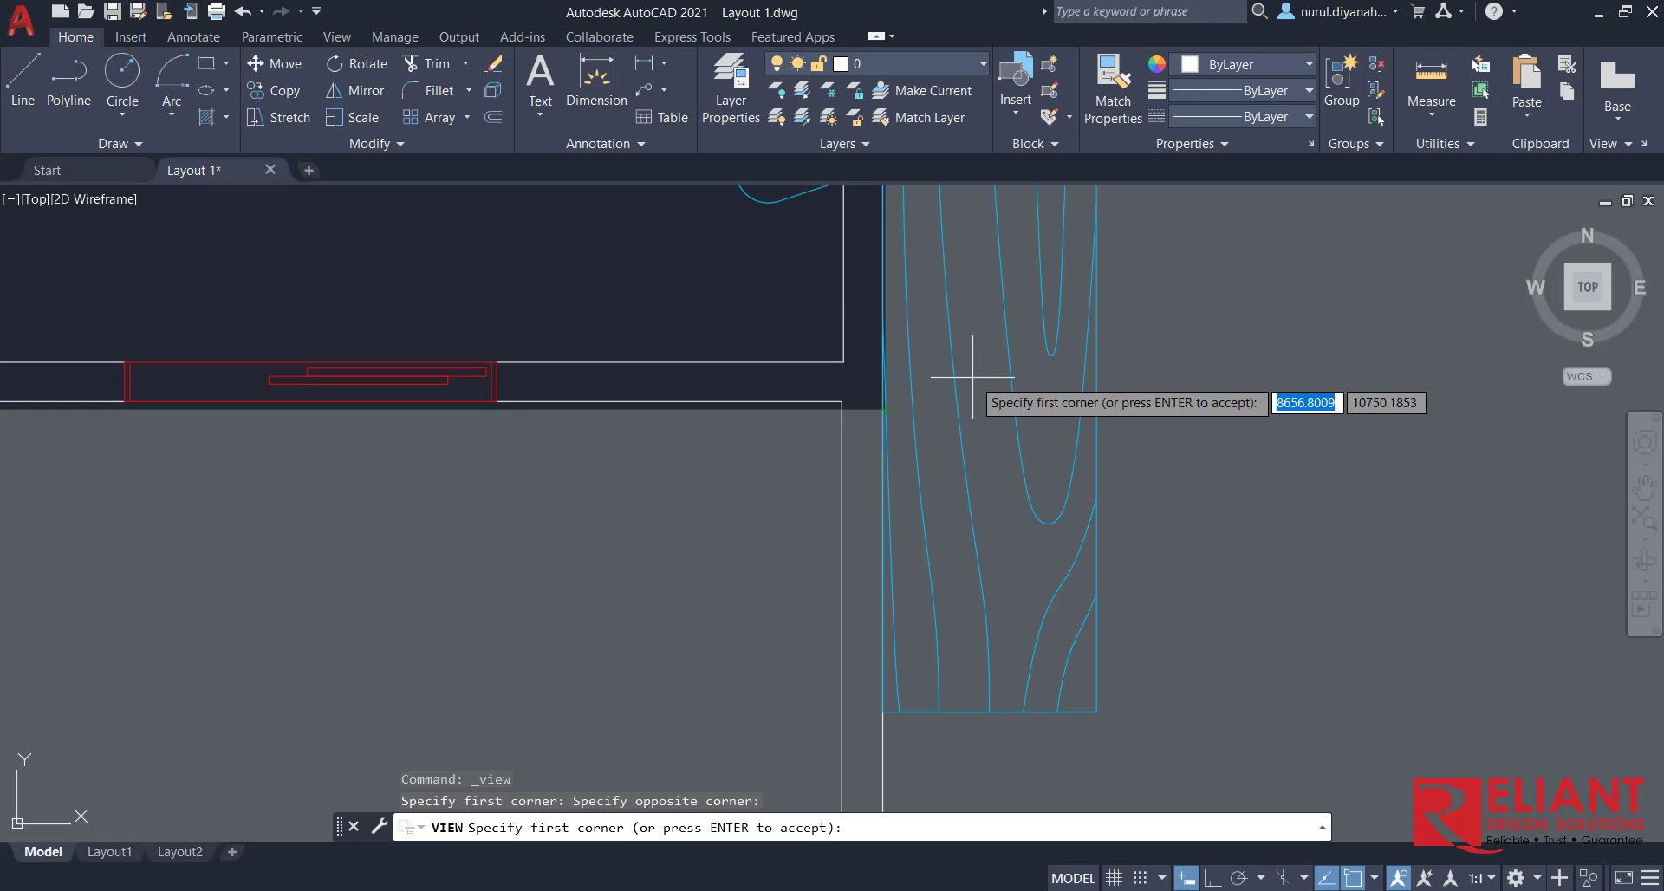
pyautogui.press('Return')
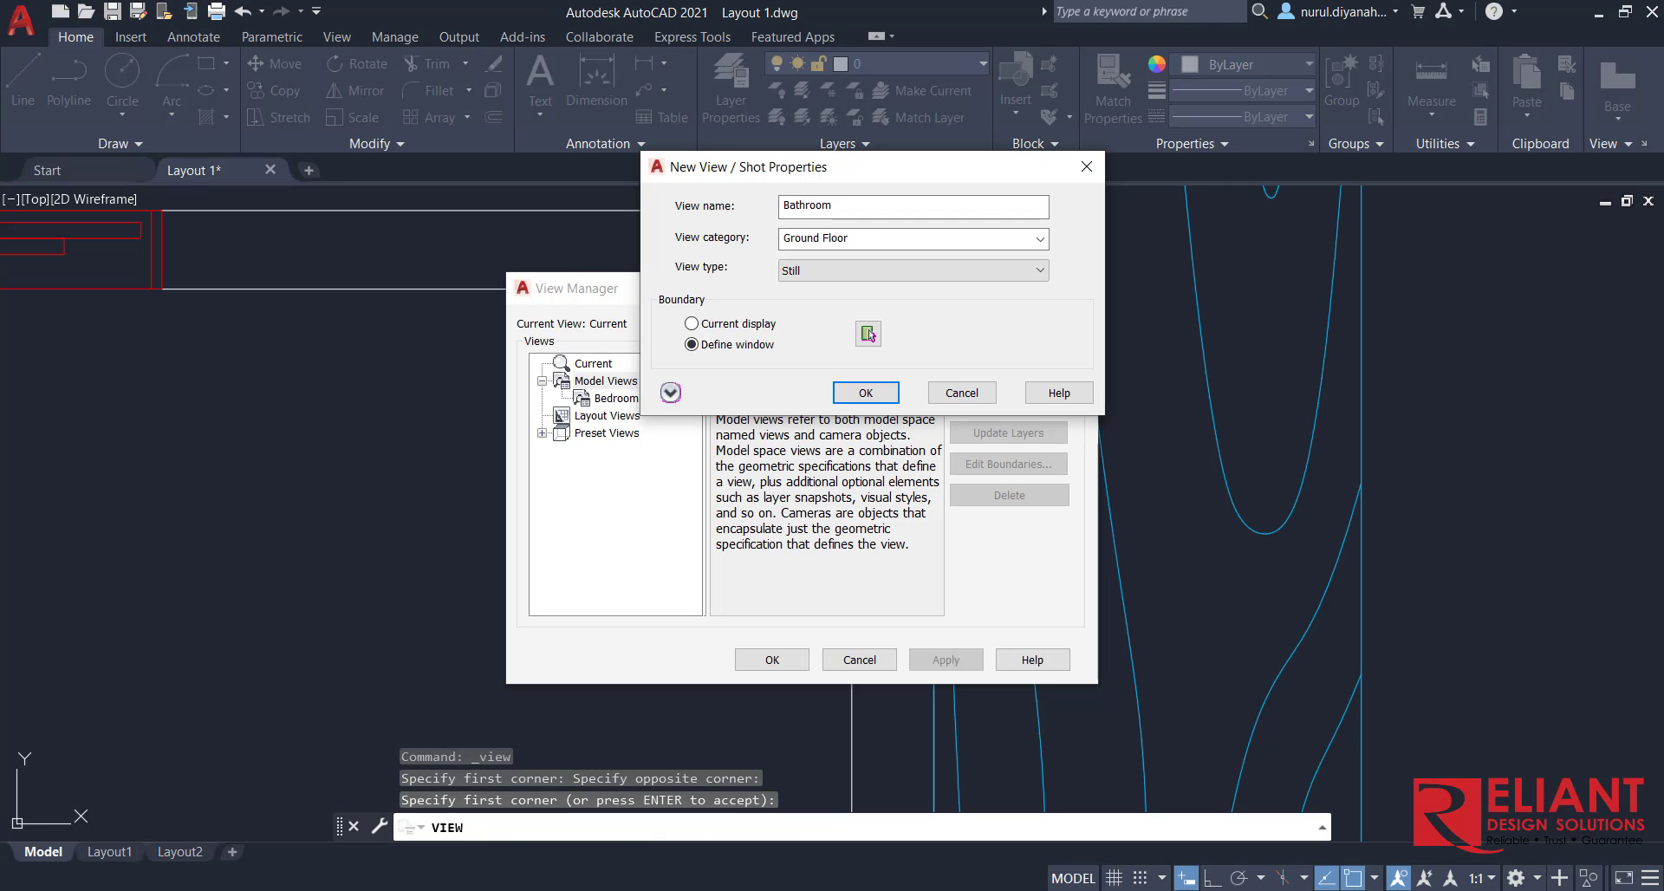
# - Save the Bathroom view, review its properties, and accept the View Manager changes
pyautogui.click(866, 395)
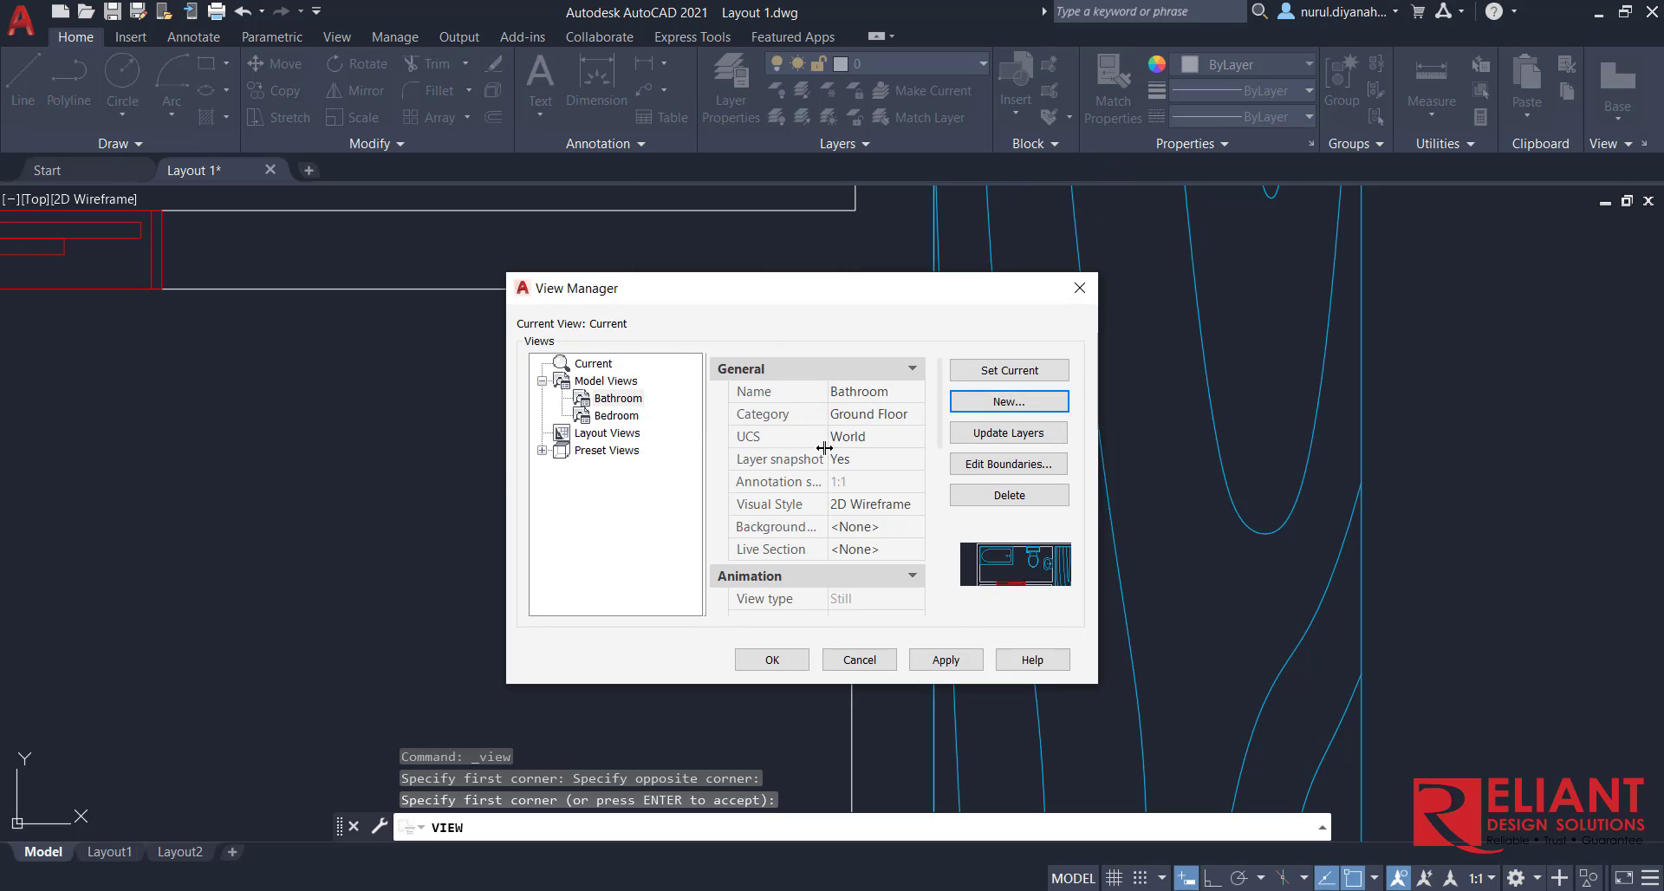
pyautogui.scroll(-6, 819, 468)
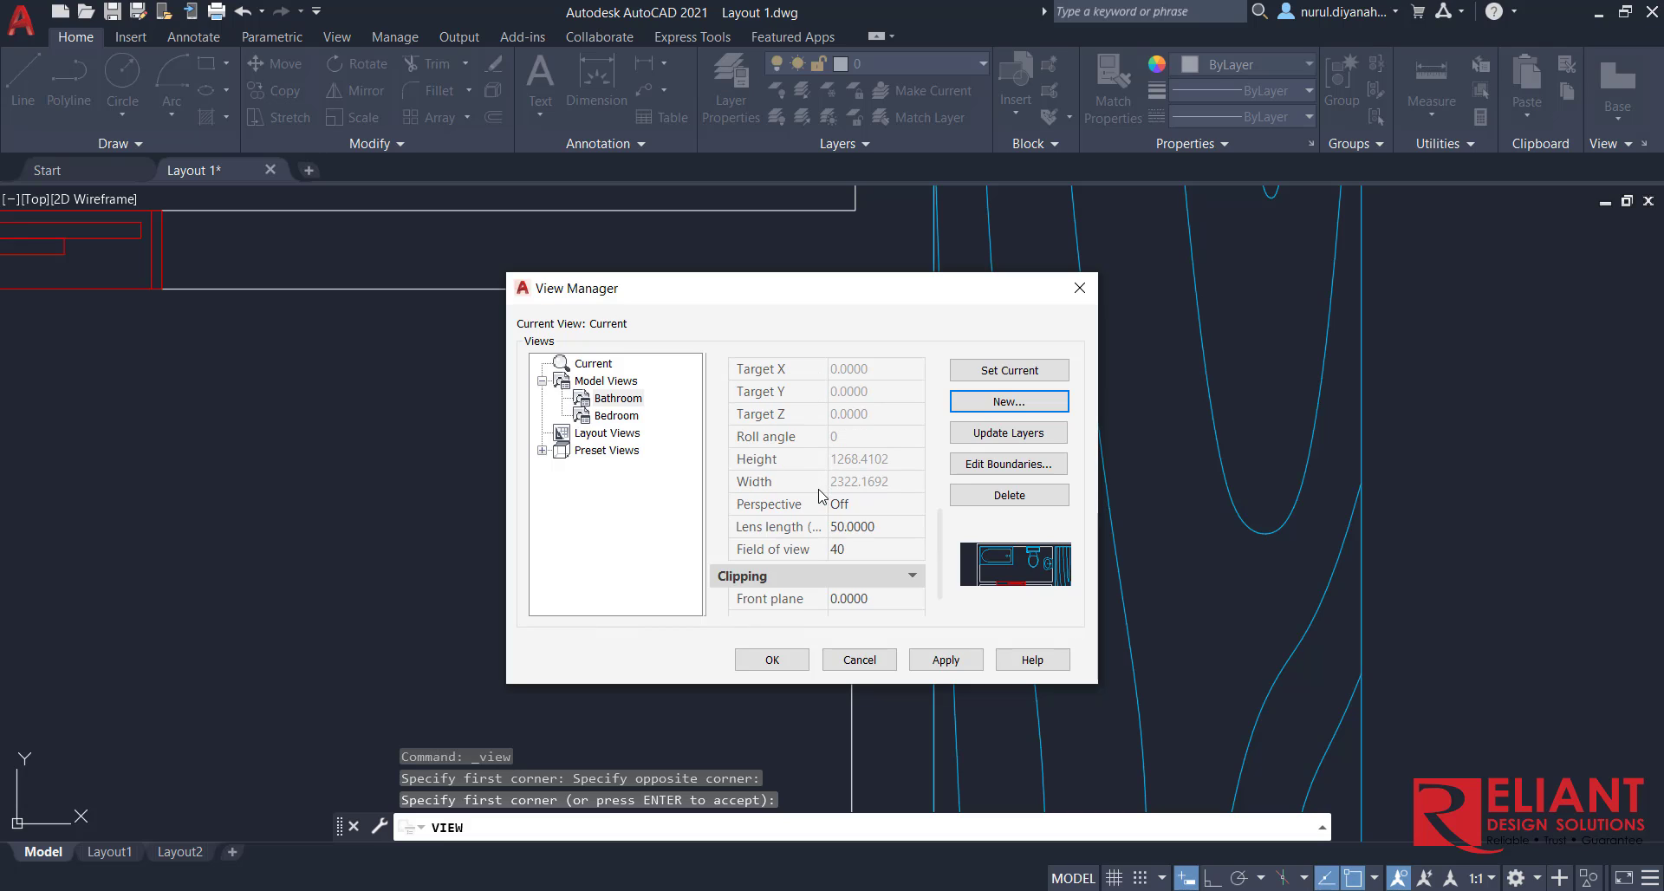
pyautogui.click(768, 660)
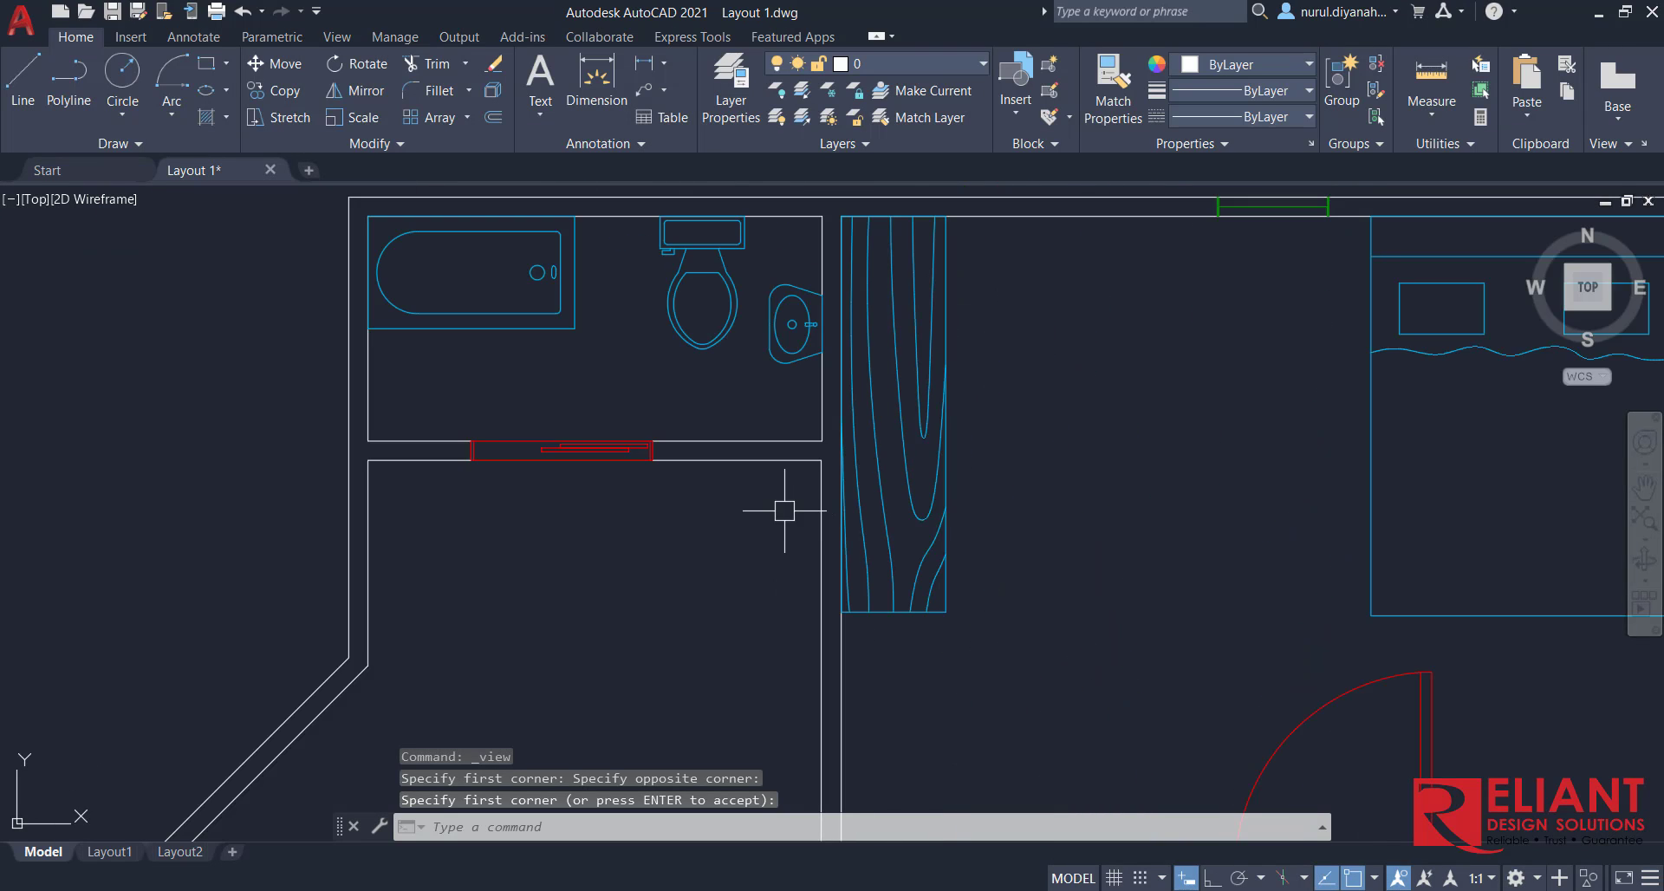
# - Restore the custom Bathroom model view from the full floor plan display
pyautogui.moveTo(783, 509); pyautogui.dragTo(768, 533, button='middle')
pyautogui.scroll(-4, 767, 532)
pyautogui.moveTo(951, 483); pyautogui.dragTo(853, 297, button='middle')
pyautogui.scroll(-2, 852, 297)
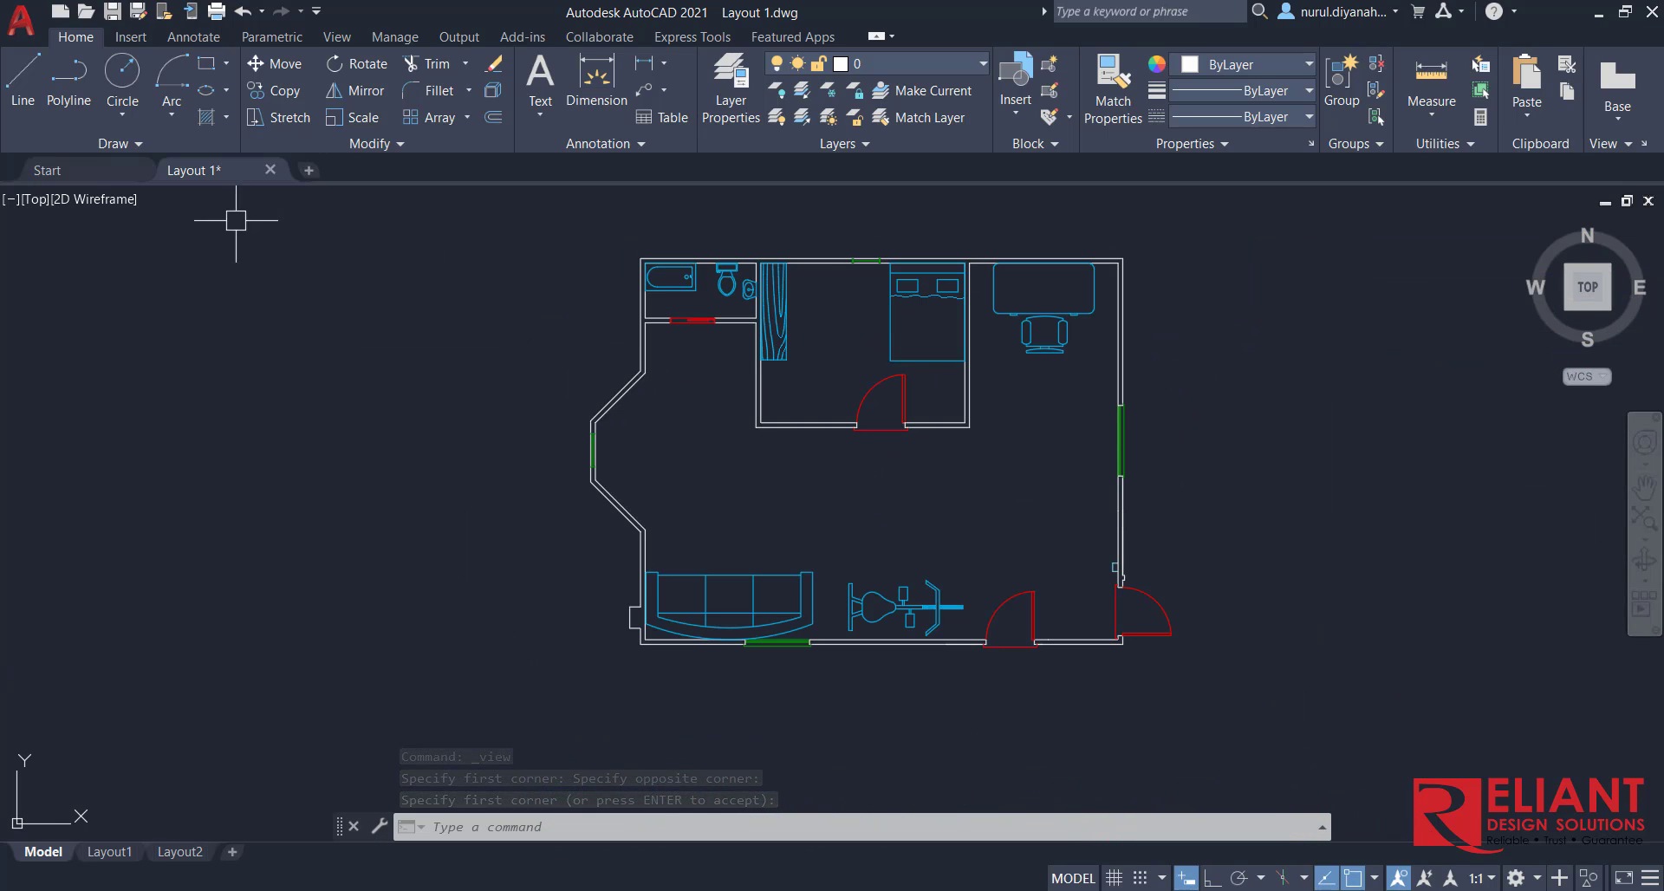
pyautogui.click(35, 200)
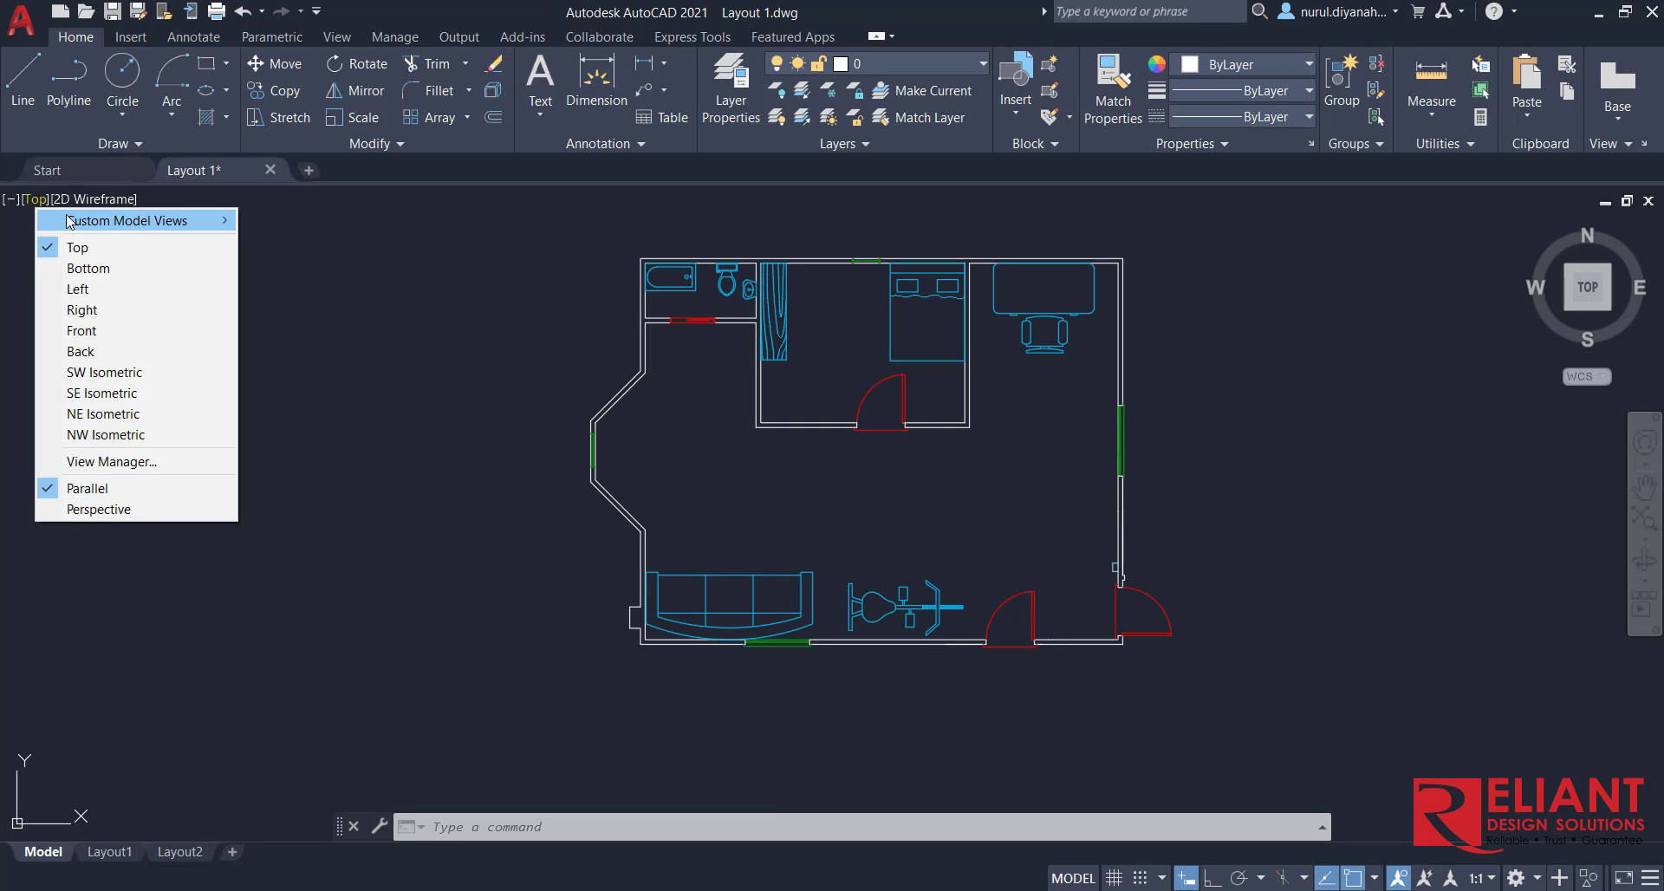
pyautogui.moveTo(70, 221)
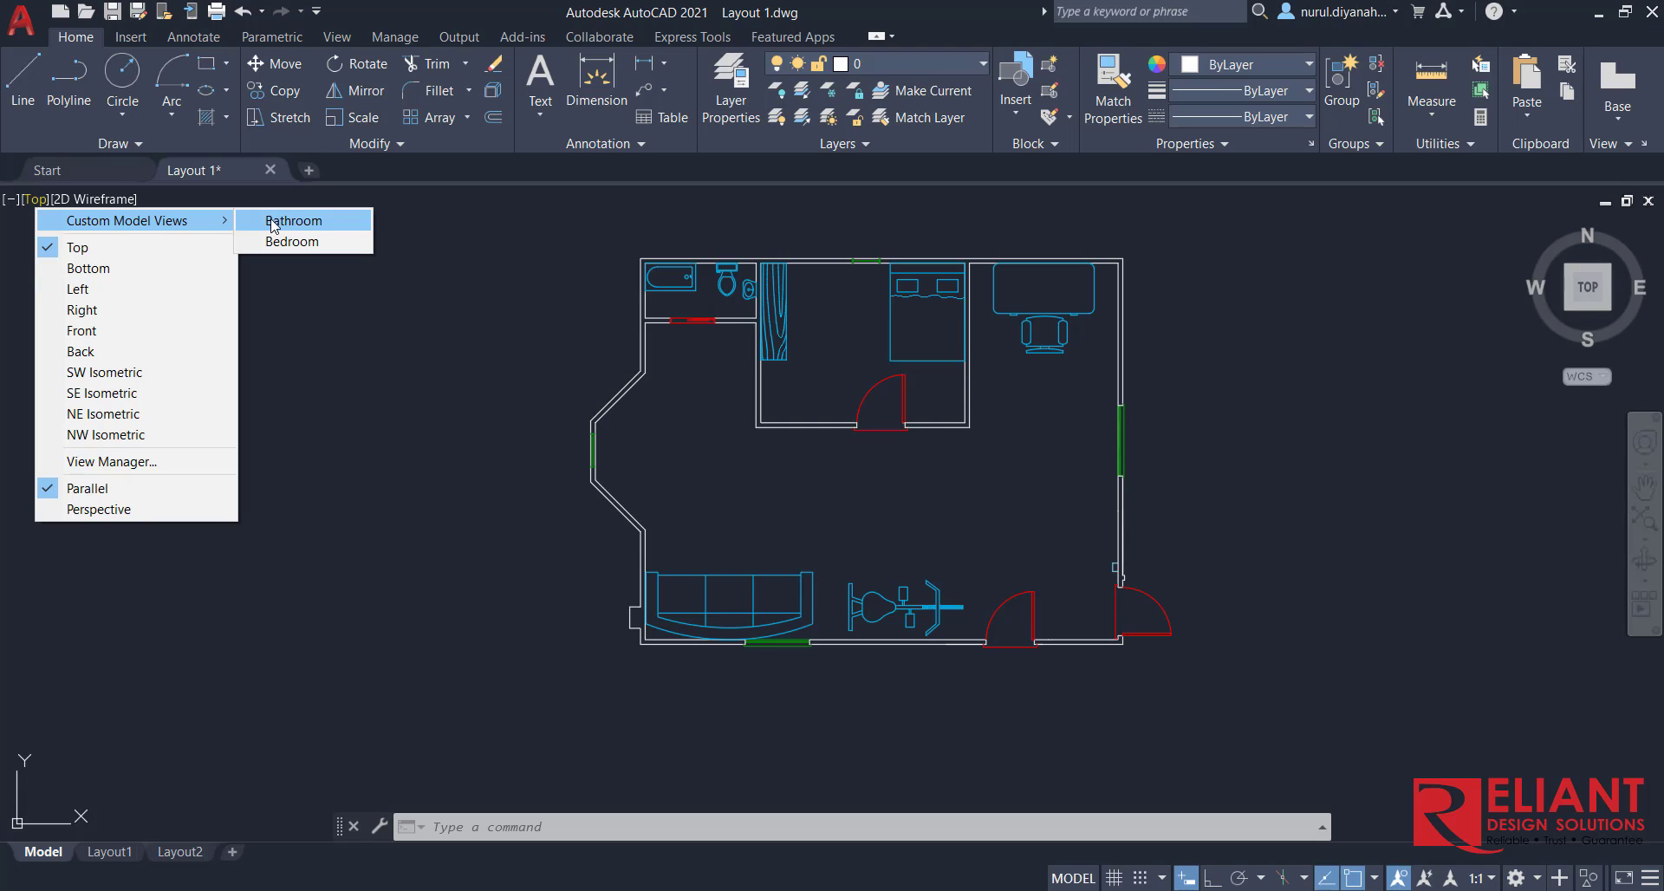
pyautogui.click(270, 218)
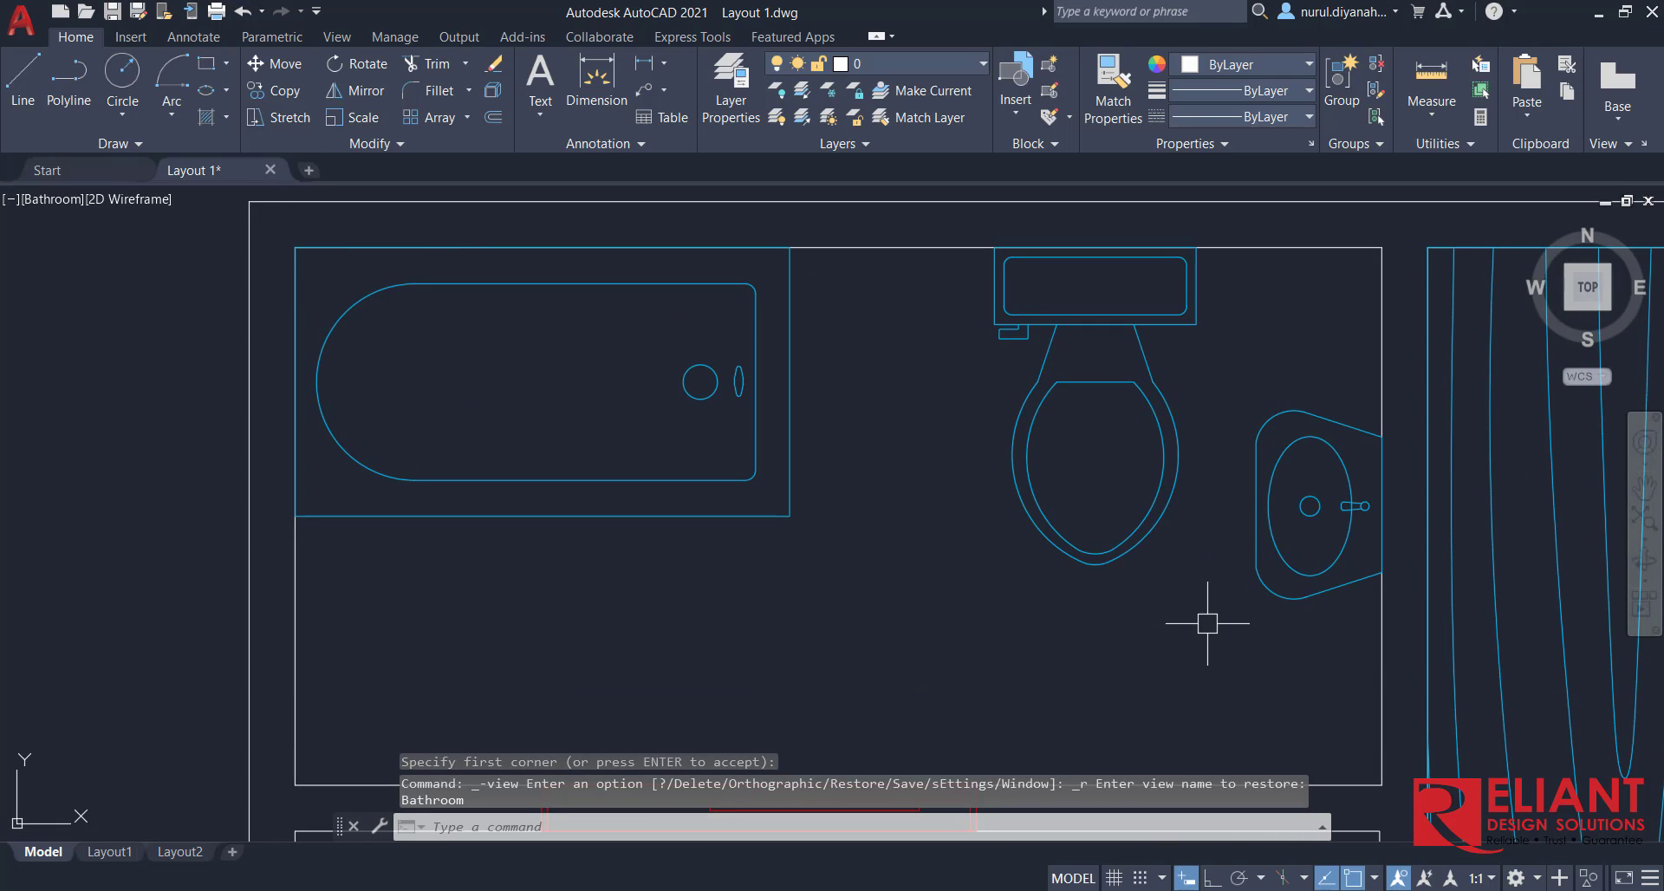
# - Switch the display to the custom Bedroom view and back to the Bathroom view
pyautogui.click(54, 200)
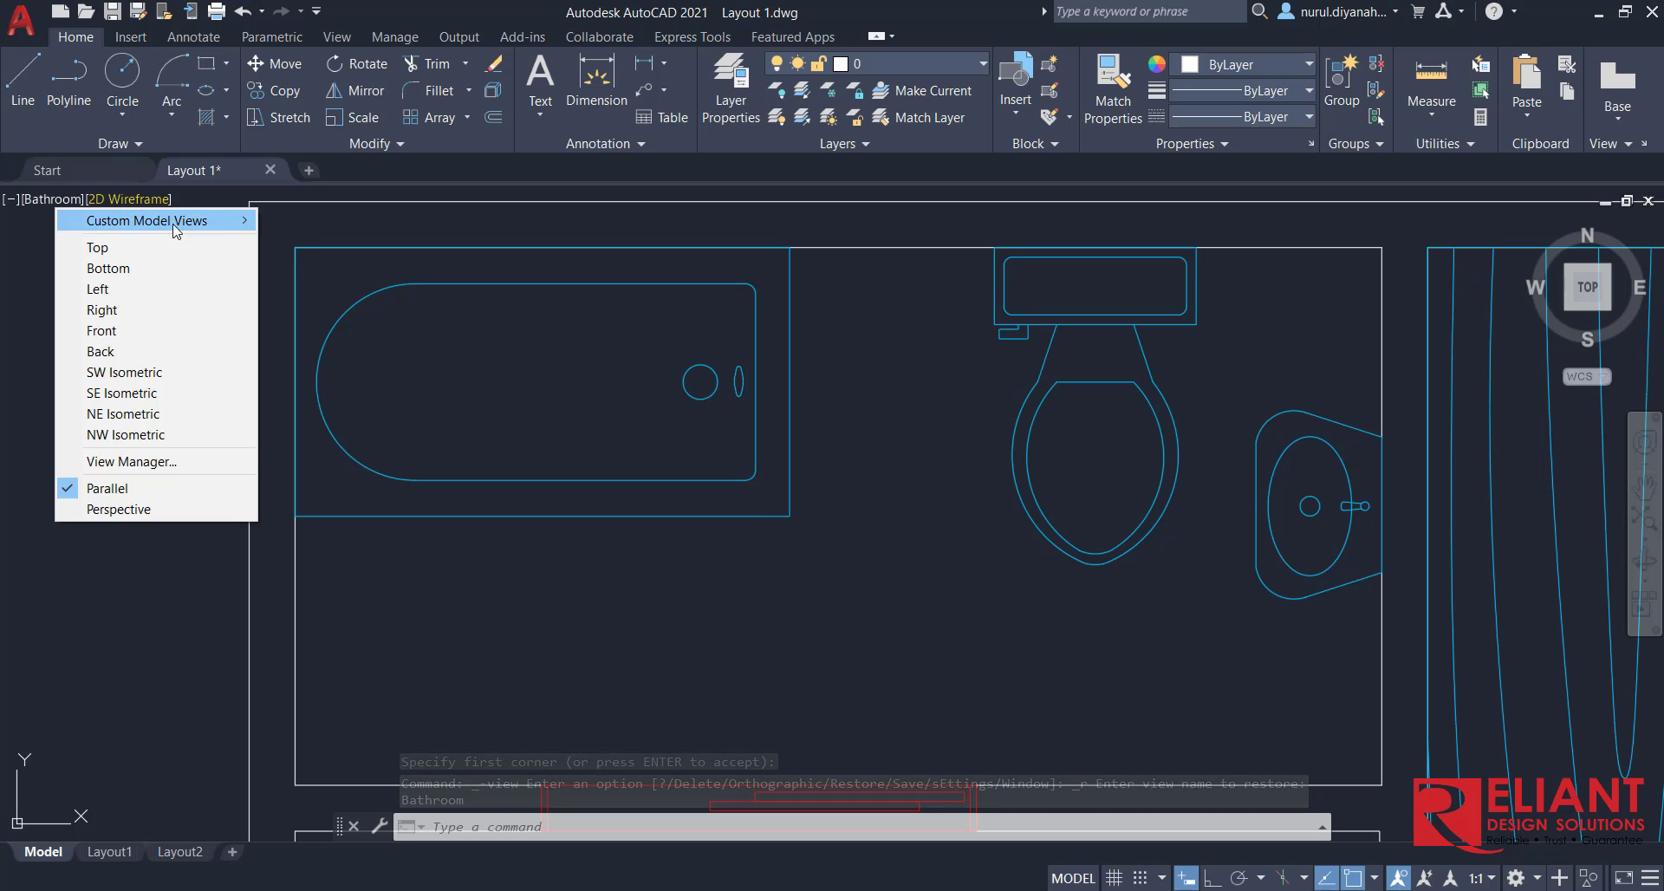
pyautogui.moveTo(173, 222)
pyautogui.click(290, 241)
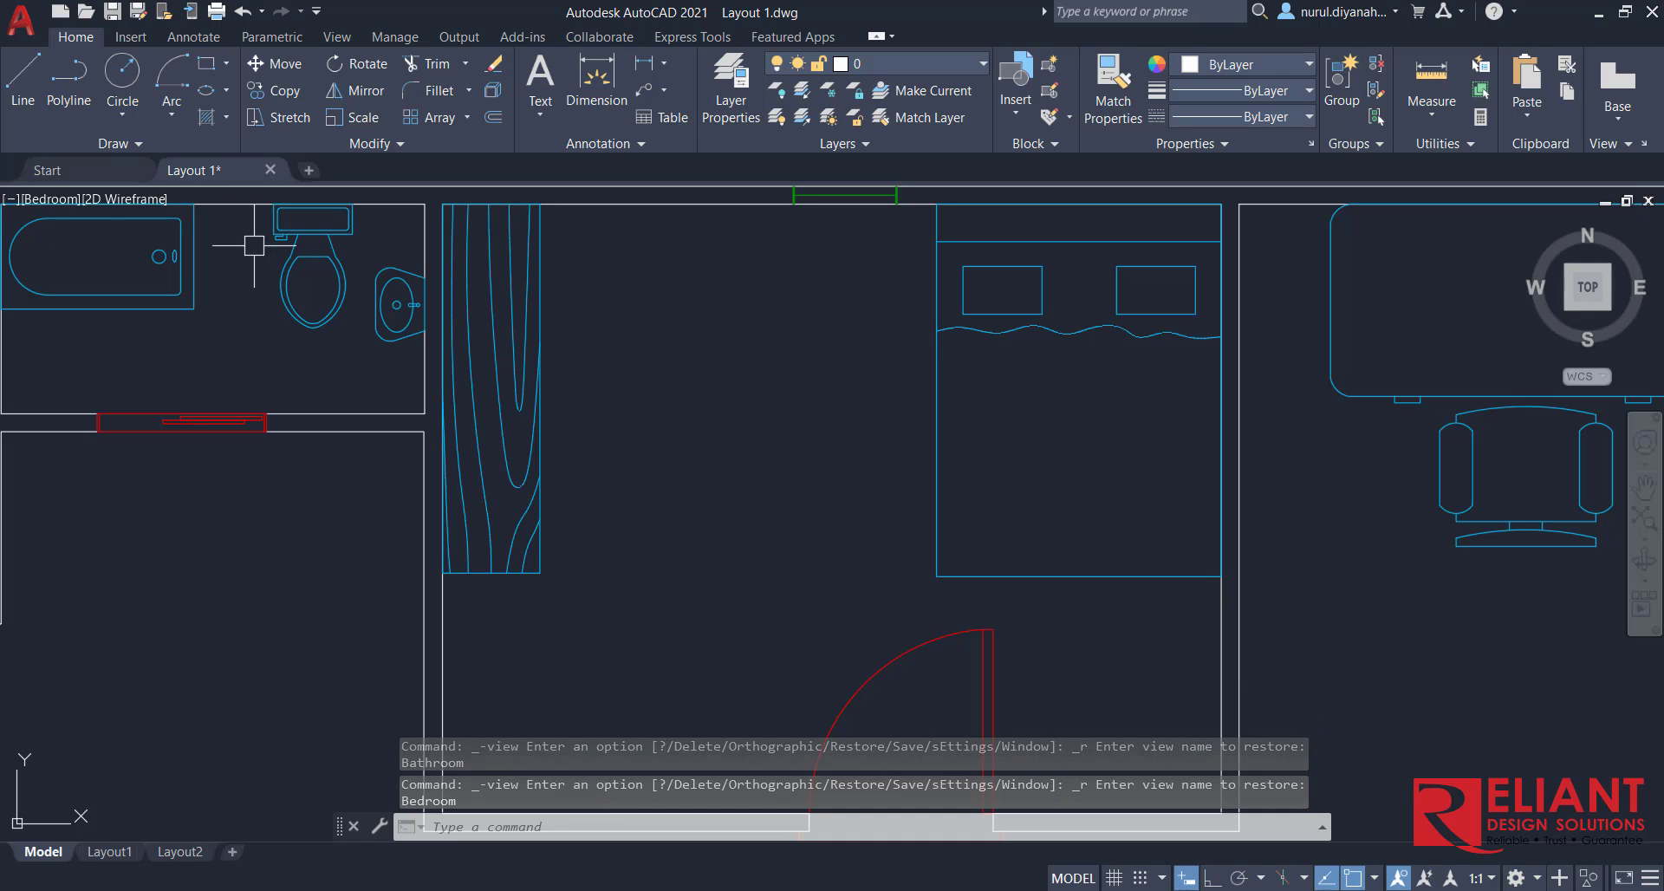
pyautogui.click(50, 200)
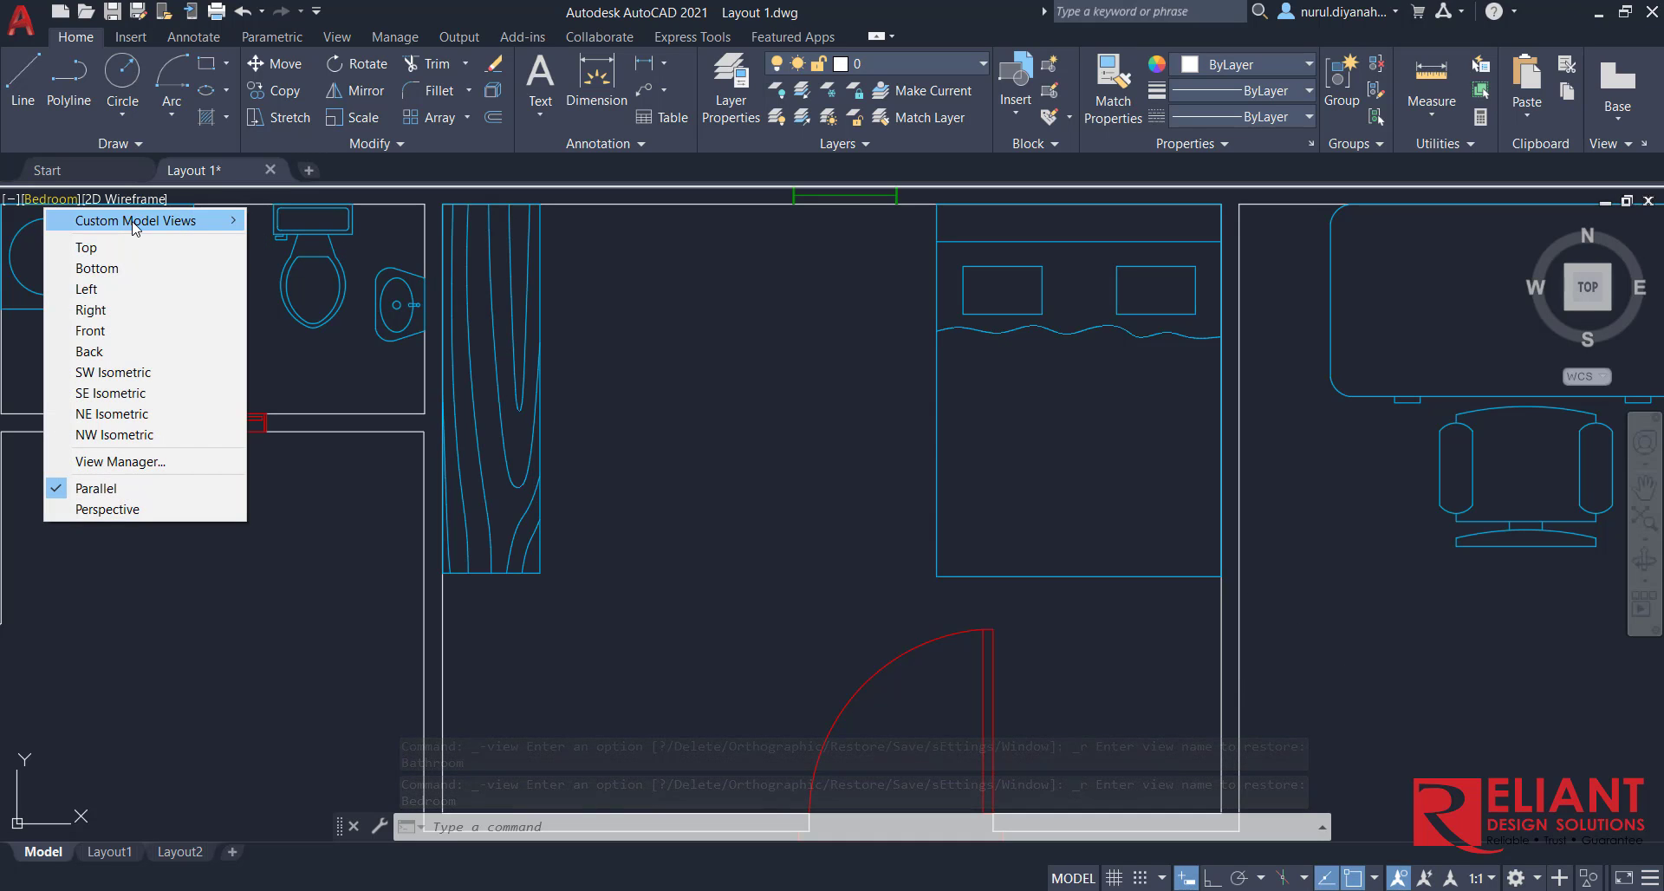
pyautogui.moveTo(134, 224)
pyautogui.click(282, 222)
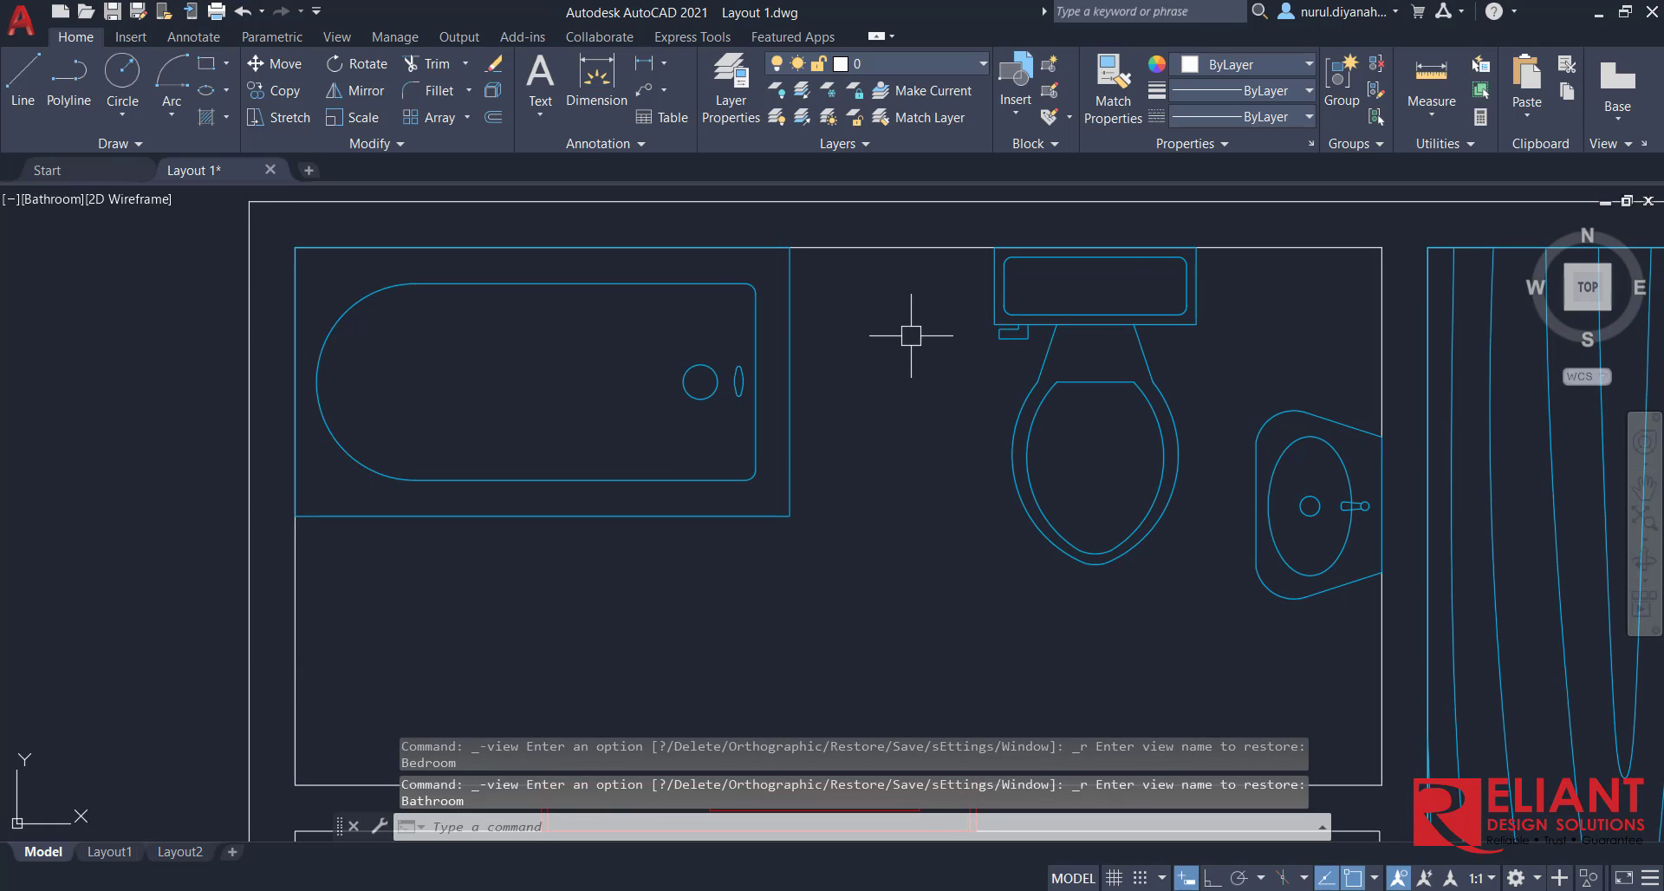
# - Restore the custom Bedroom view once more, and return the display to the preset Top view
pyautogui.click(51, 199)
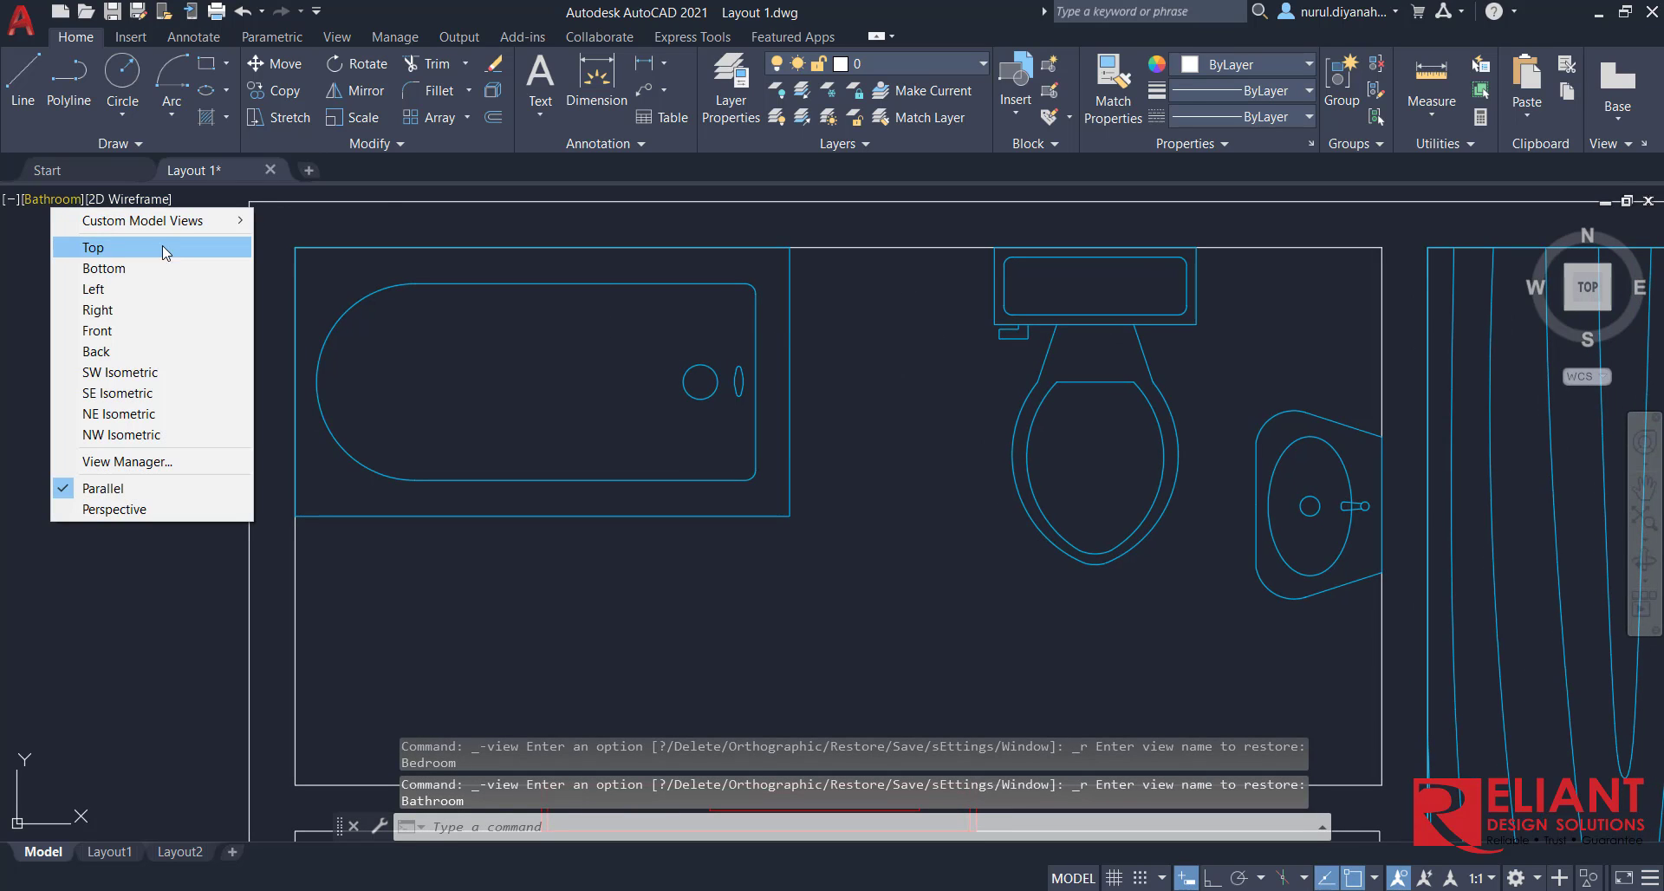
pyautogui.moveTo(134, 221)
pyautogui.click(282, 243)
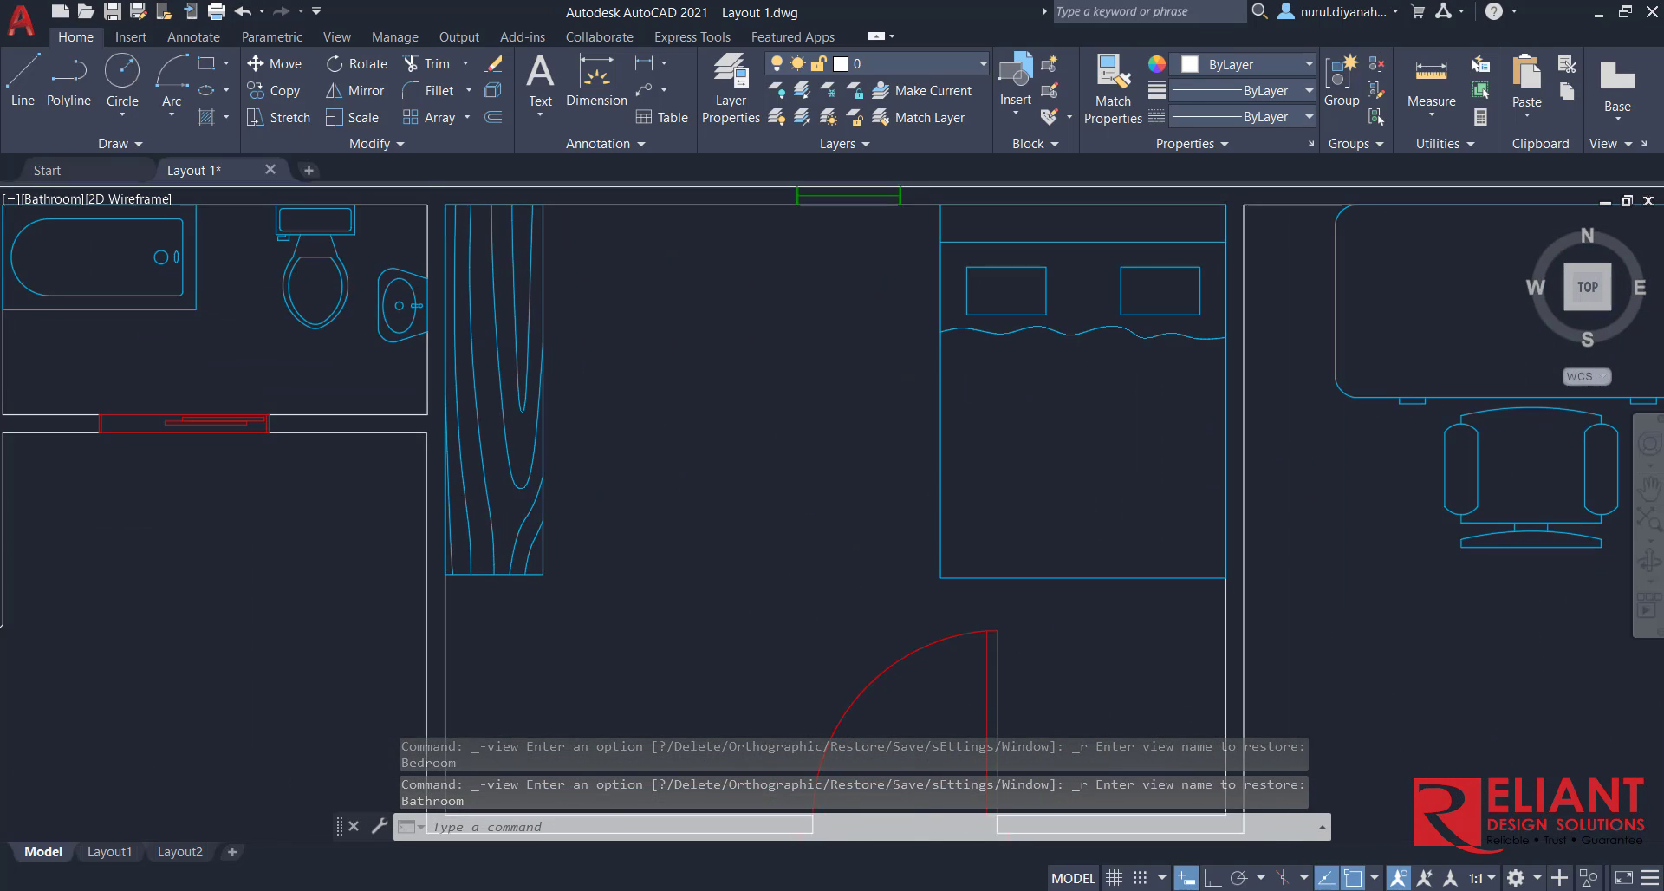
pyautogui.click(52, 199)
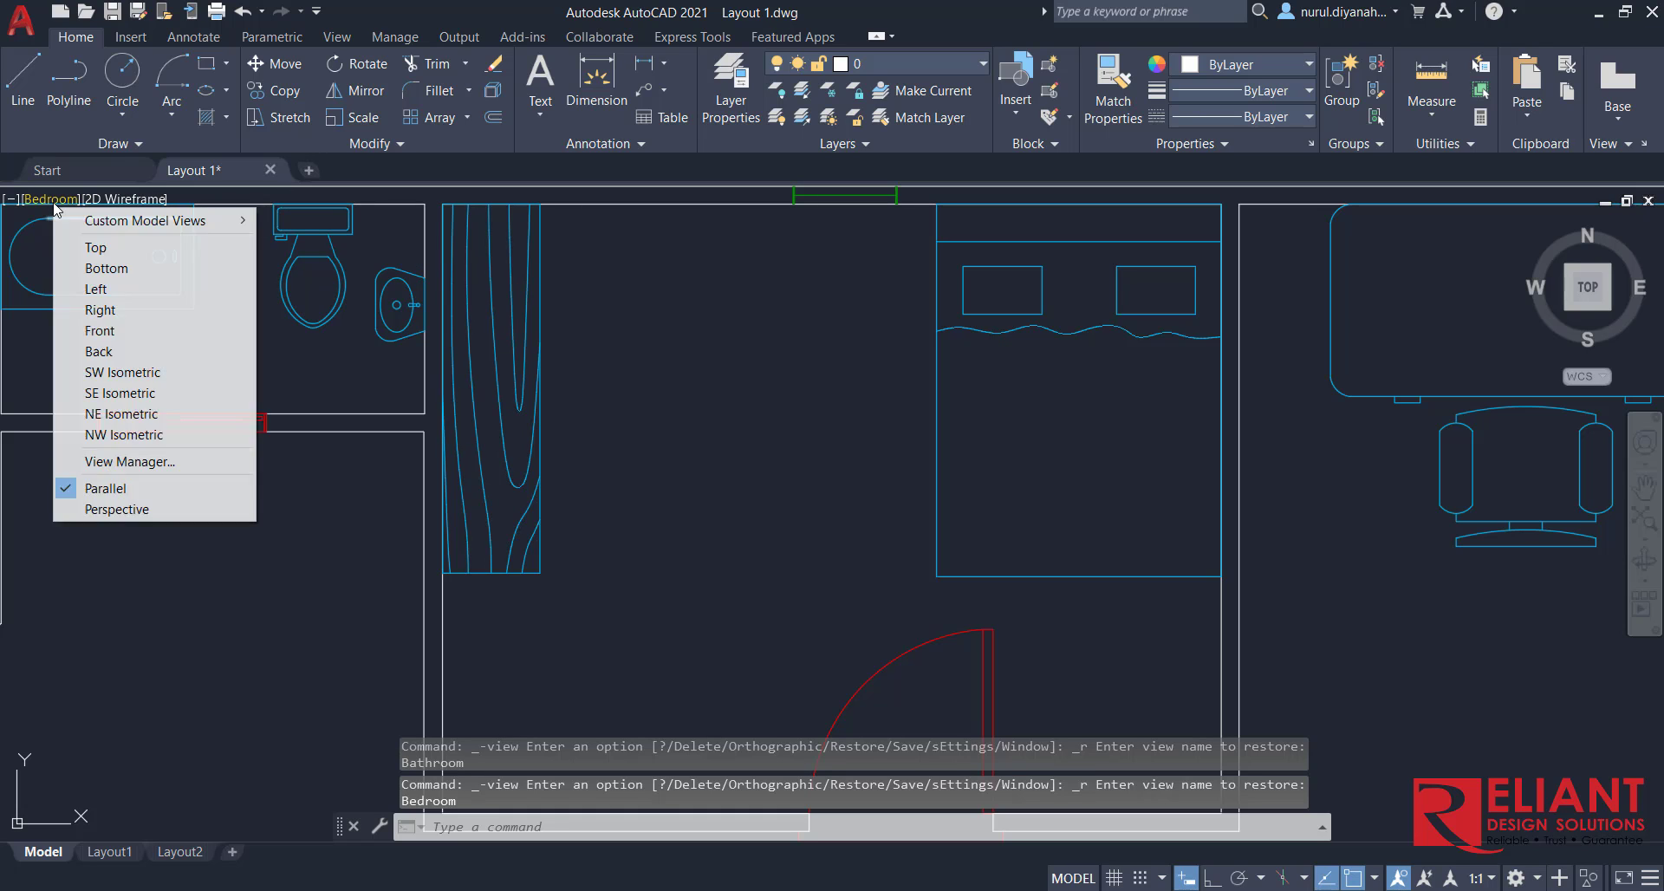
pyautogui.click(95, 247)
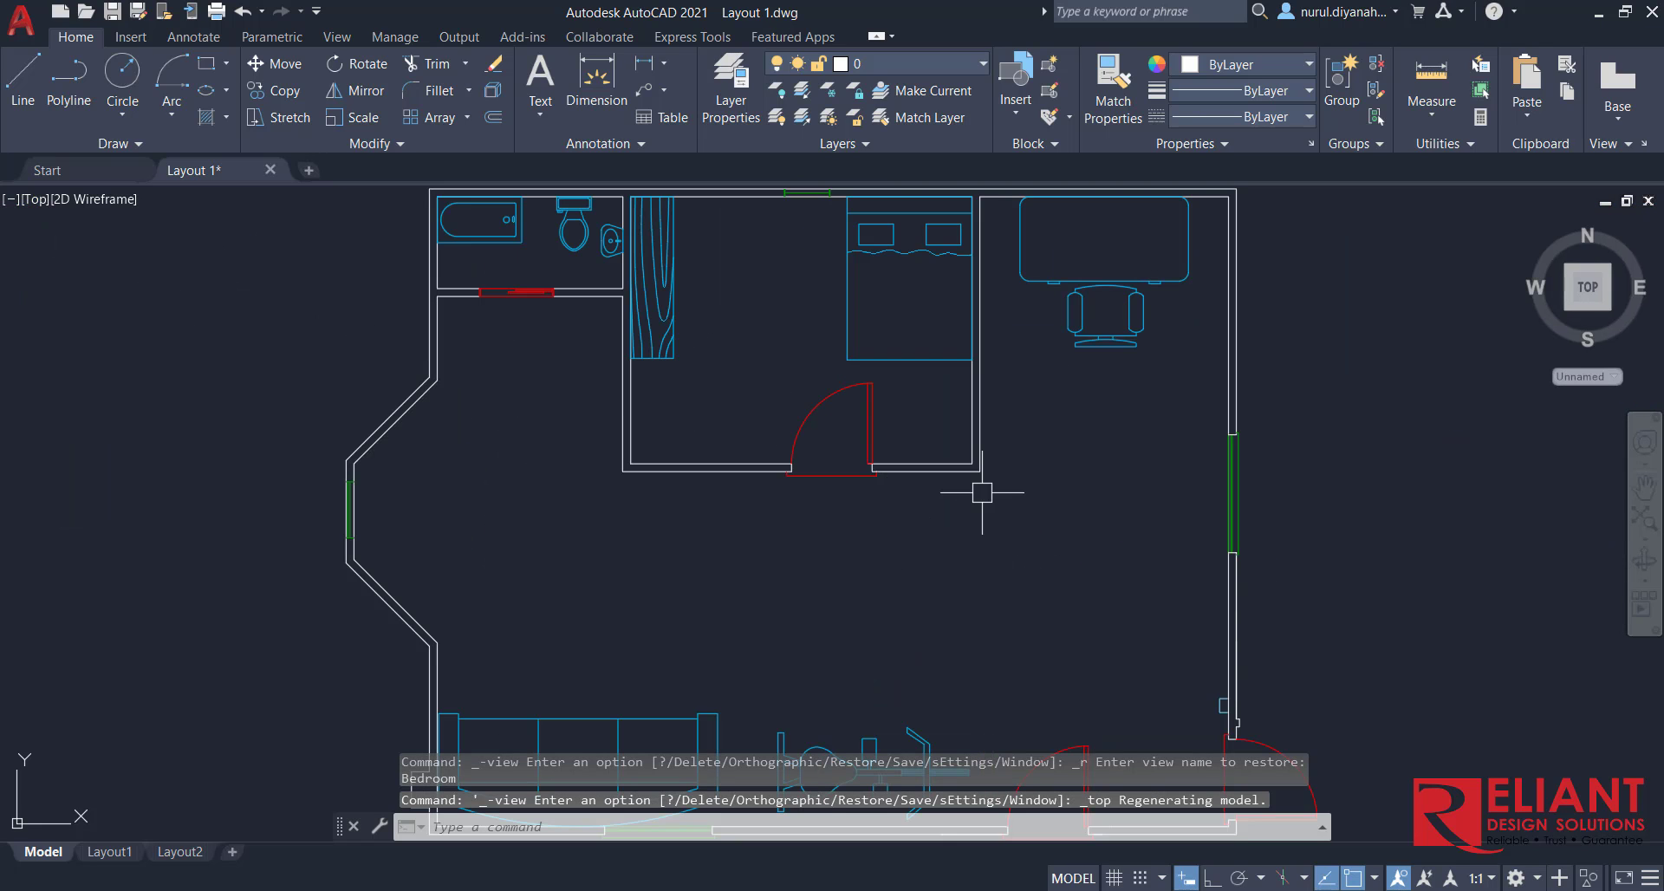